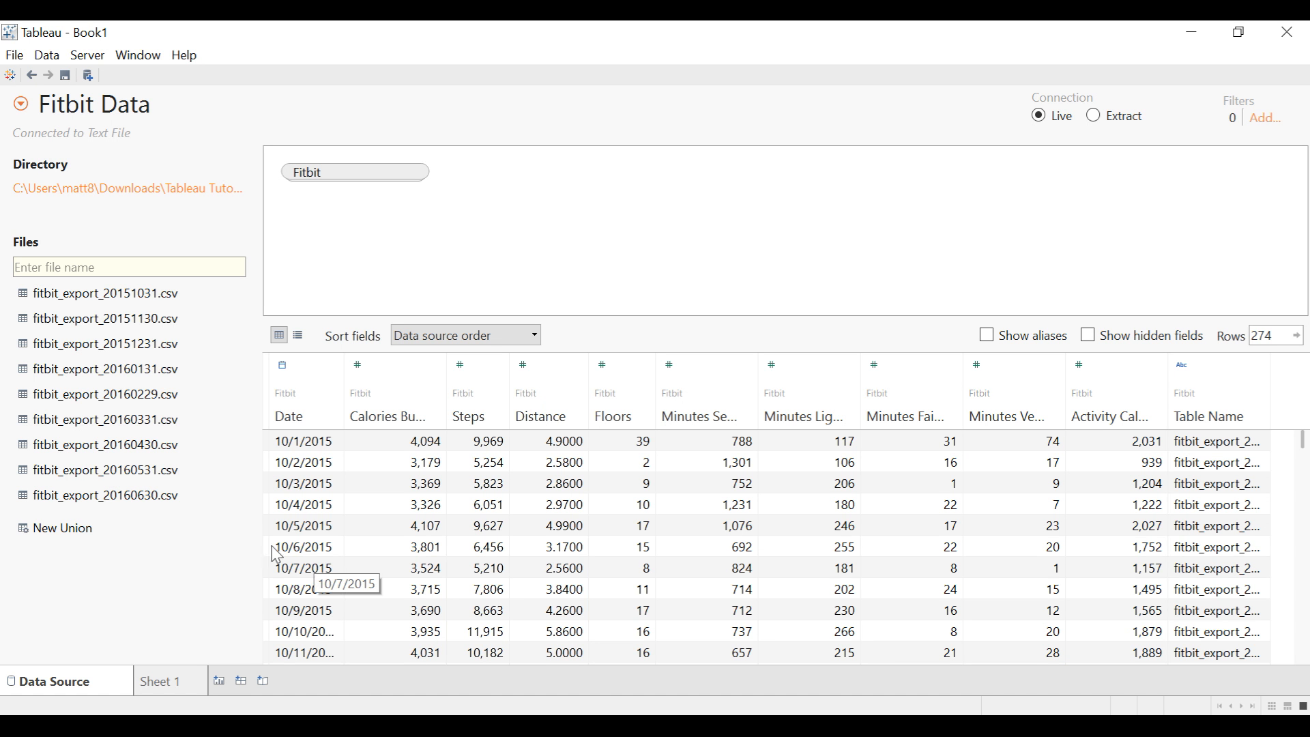
- Open Sheet 1 and plot Steps over time, with Date as columns and the sum of Steps as rows
click(192, 688)
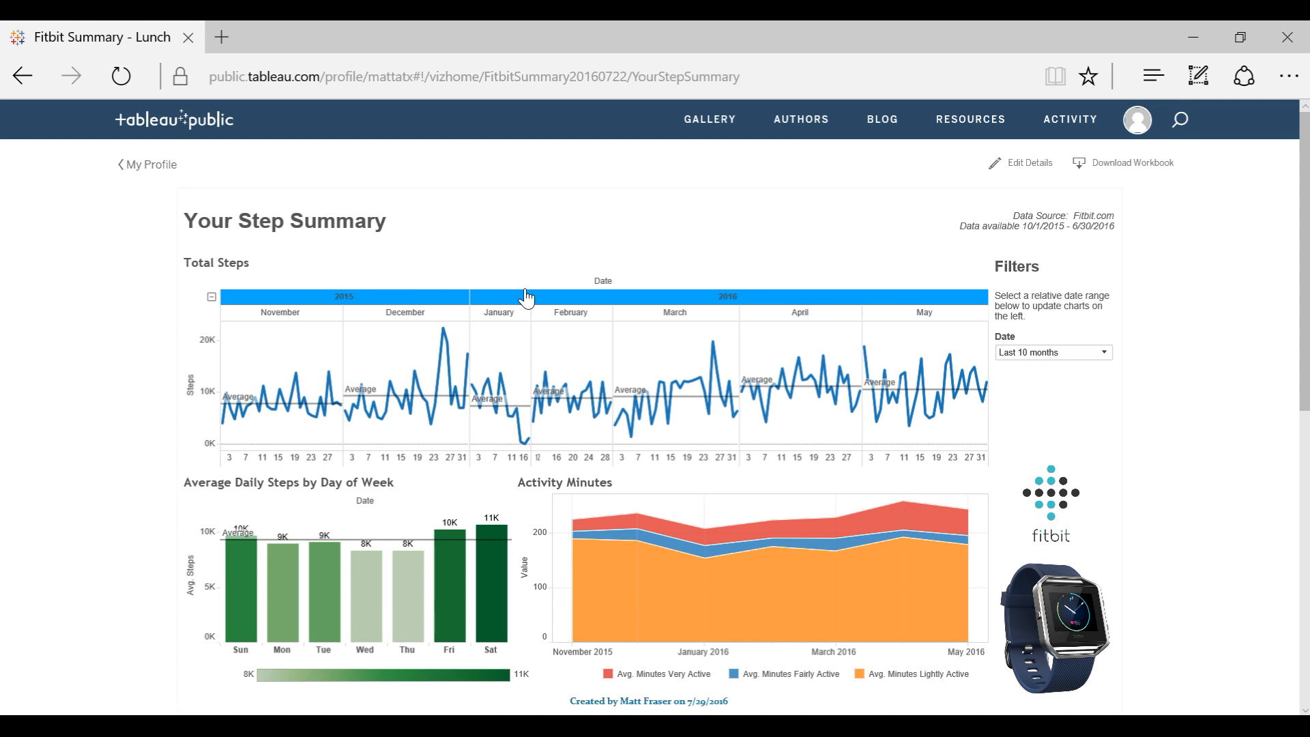
mouse_move(281, 392)
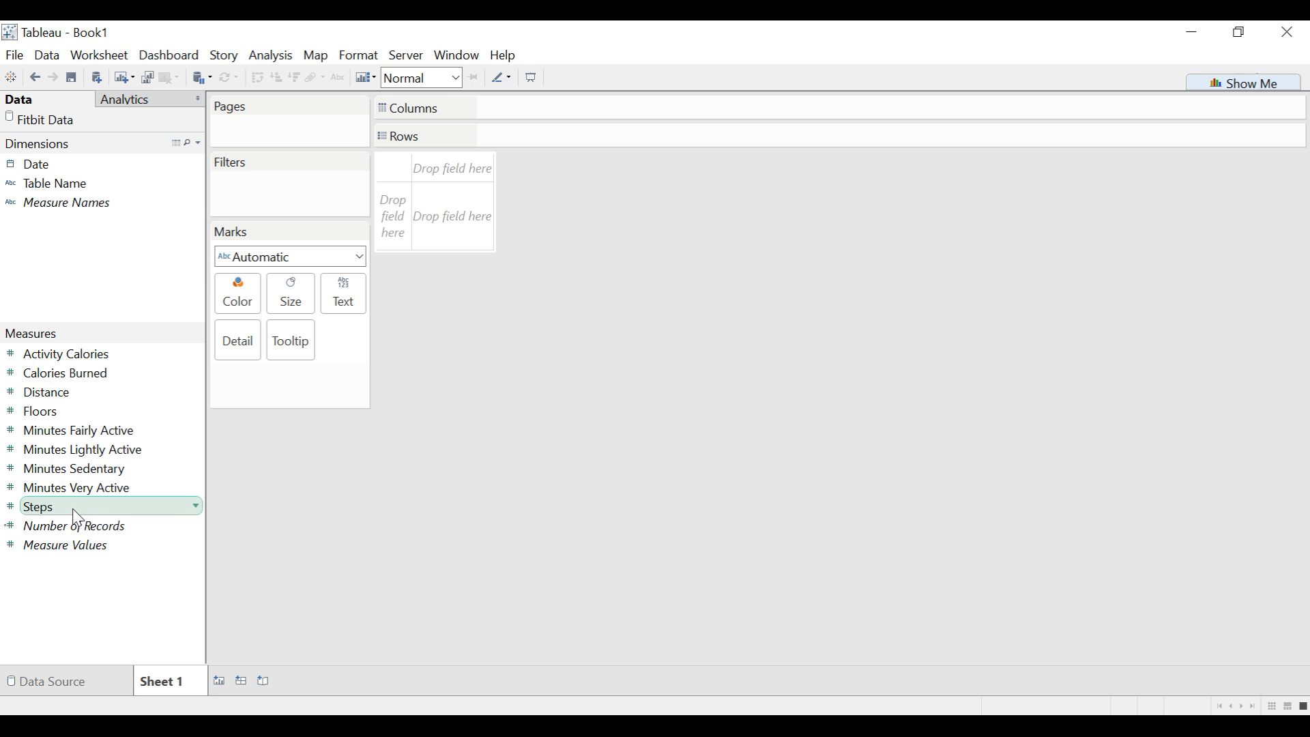
click(55, 169)
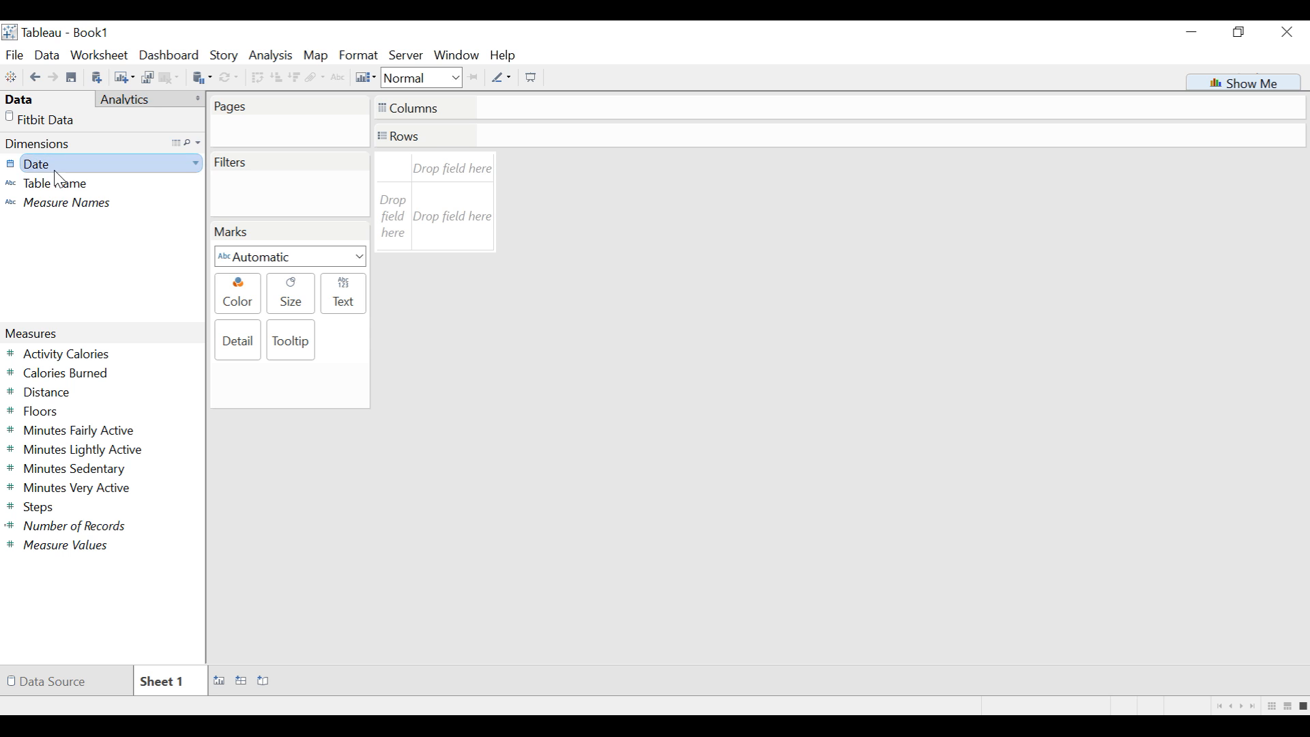
drag(59, 178, 517, 116)
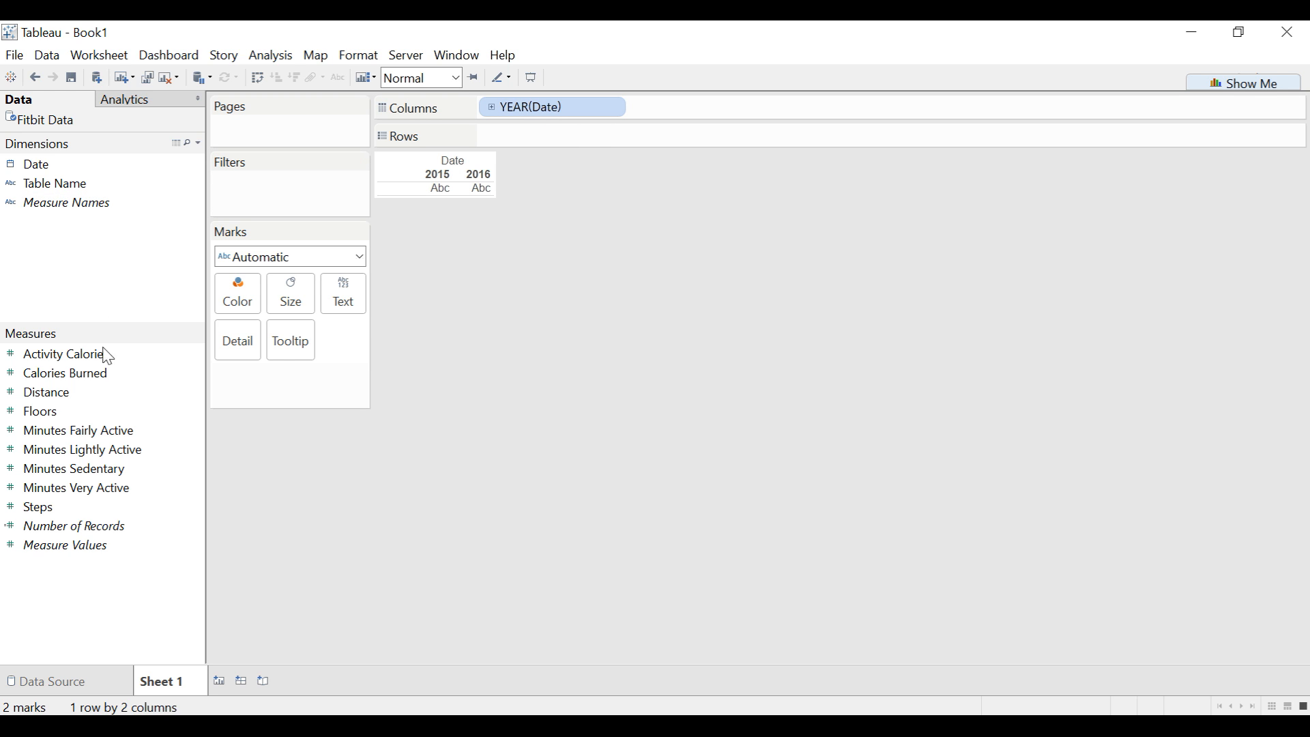
drag(62, 509, 550, 134)
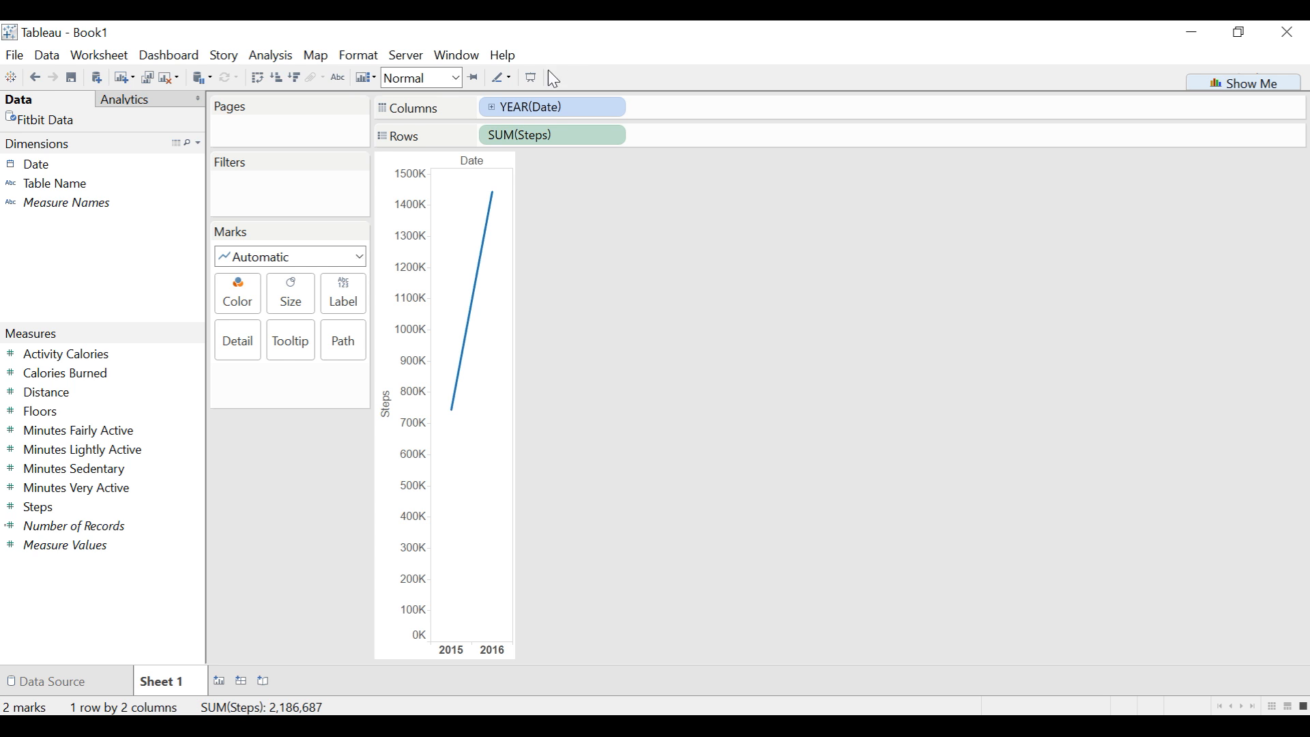
- Drill the date columns down through quarter and month to day, and fit the chart to the view's width
click(492, 108)
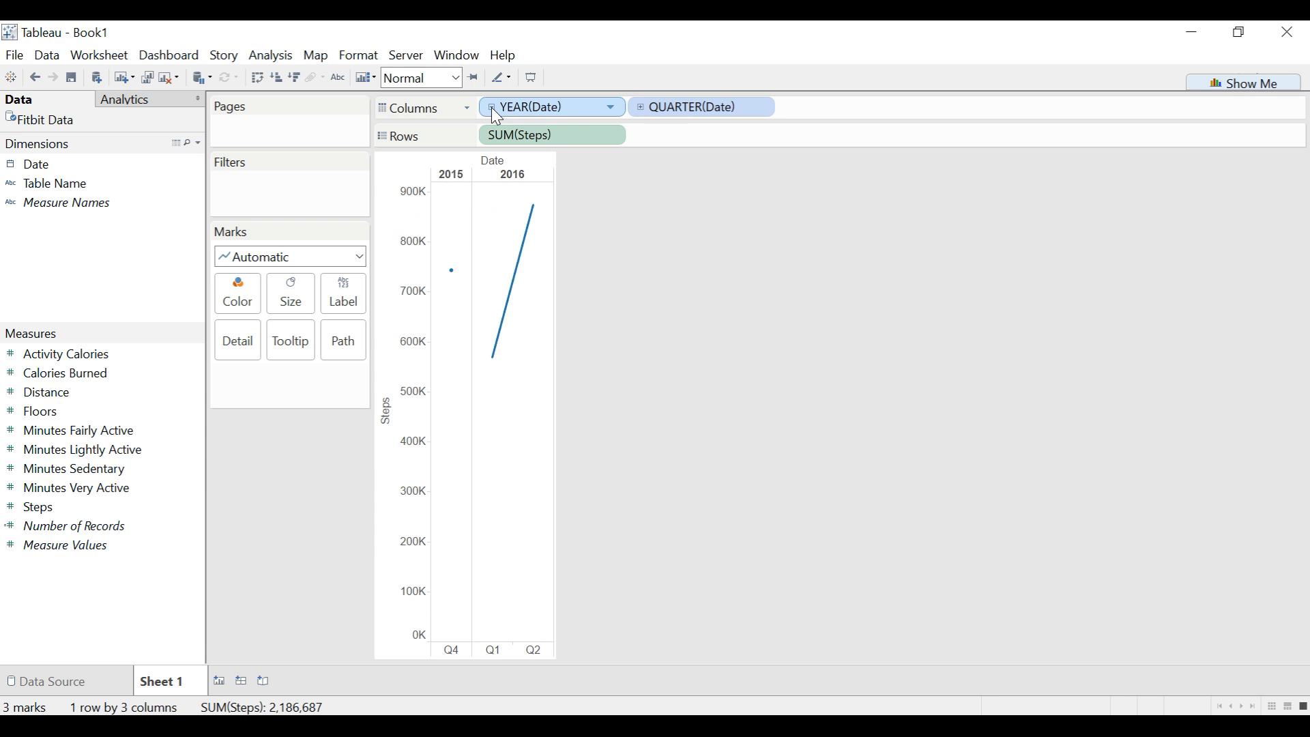
click(644, 112)
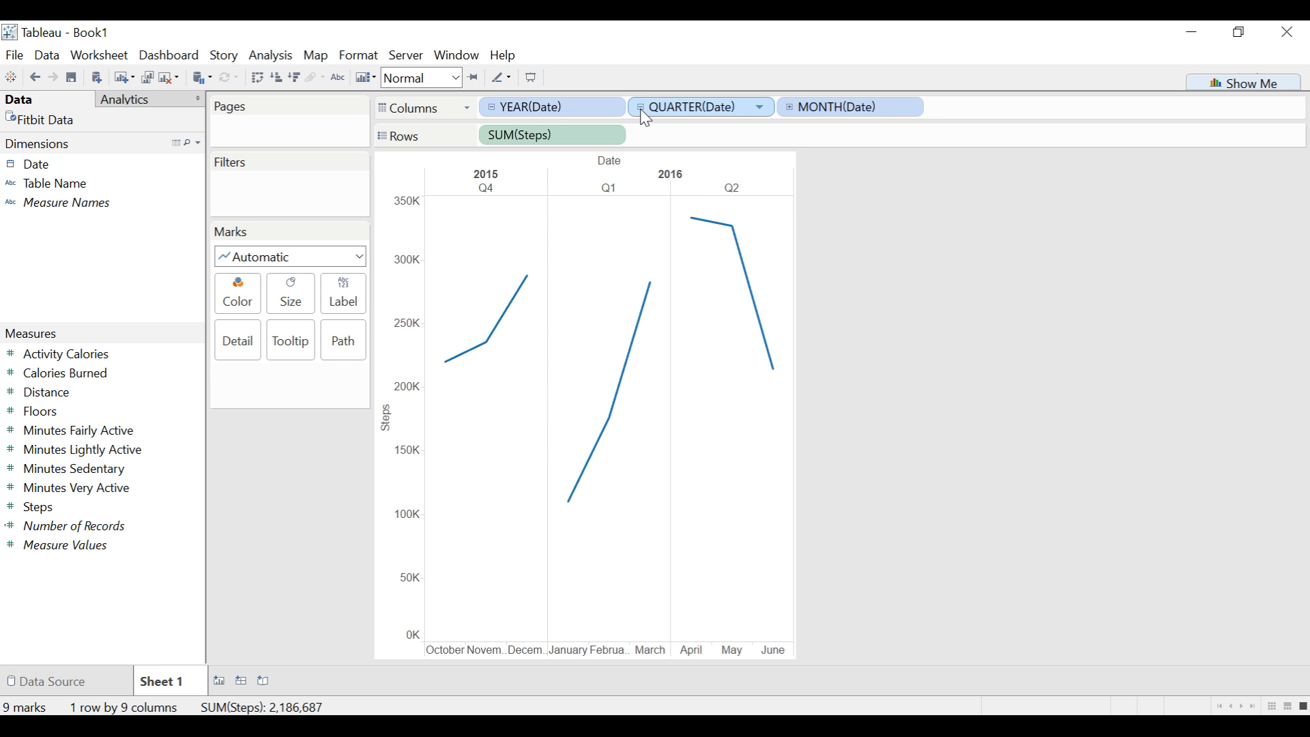
click(791, 111)
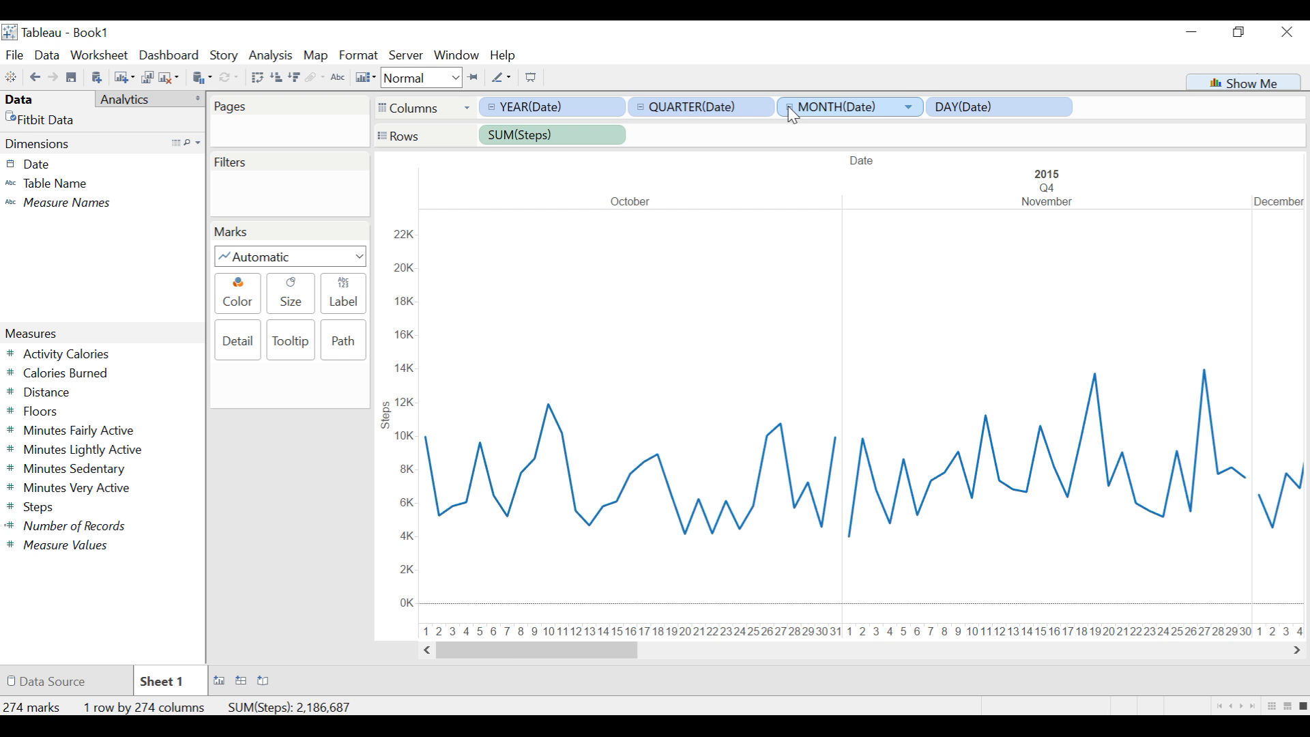
drag(510, 656, 461, 652)
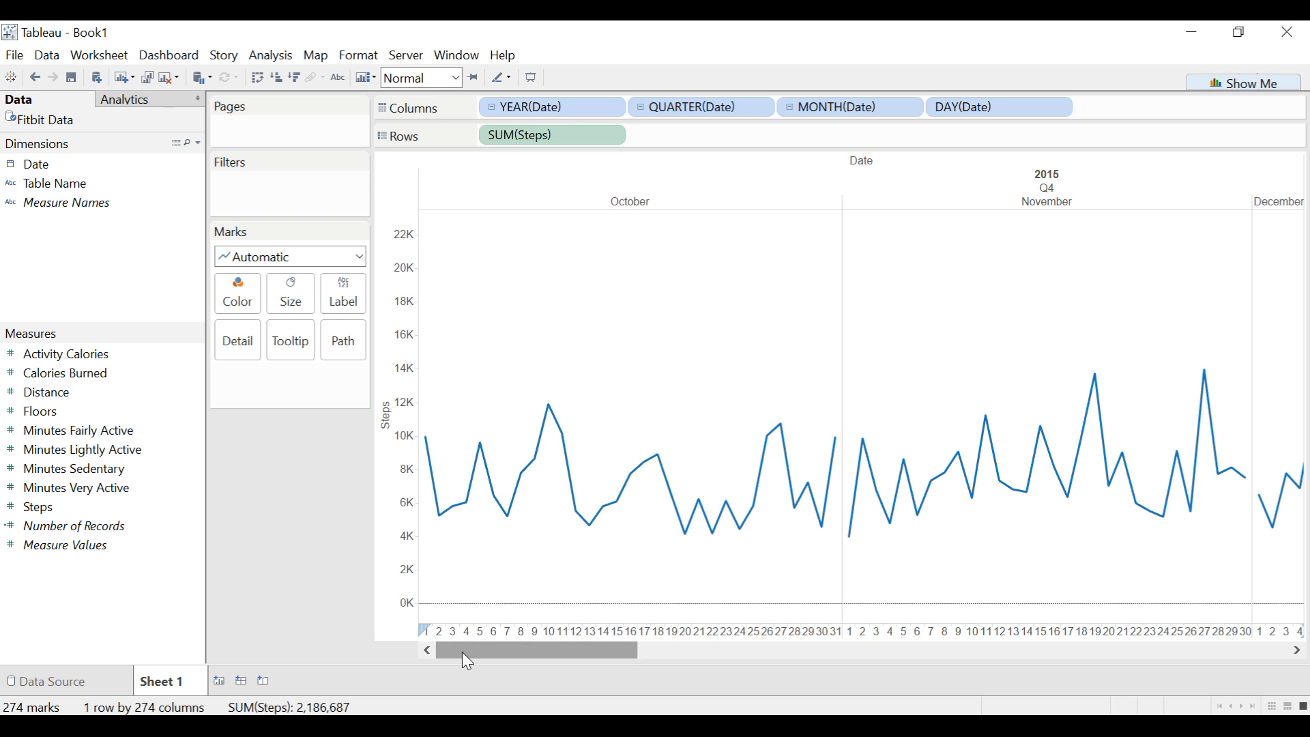
click(453, 80)
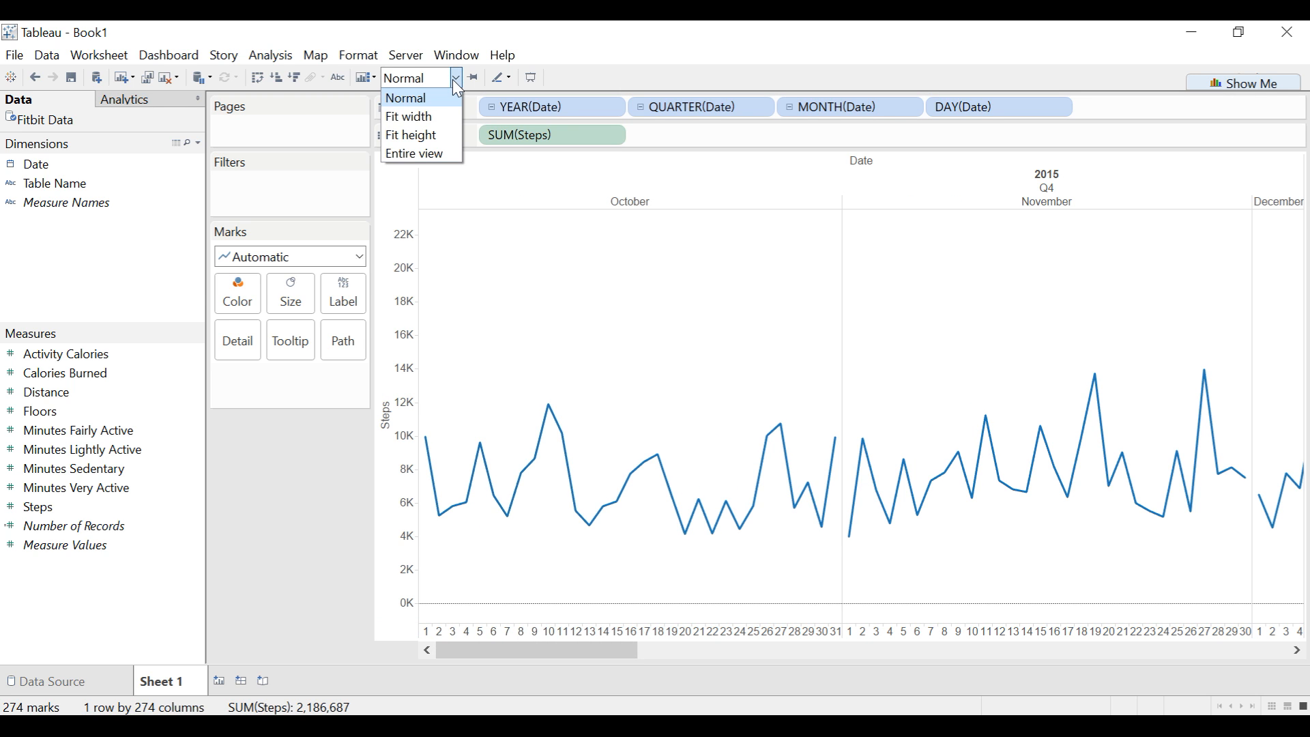
click(447, 116)
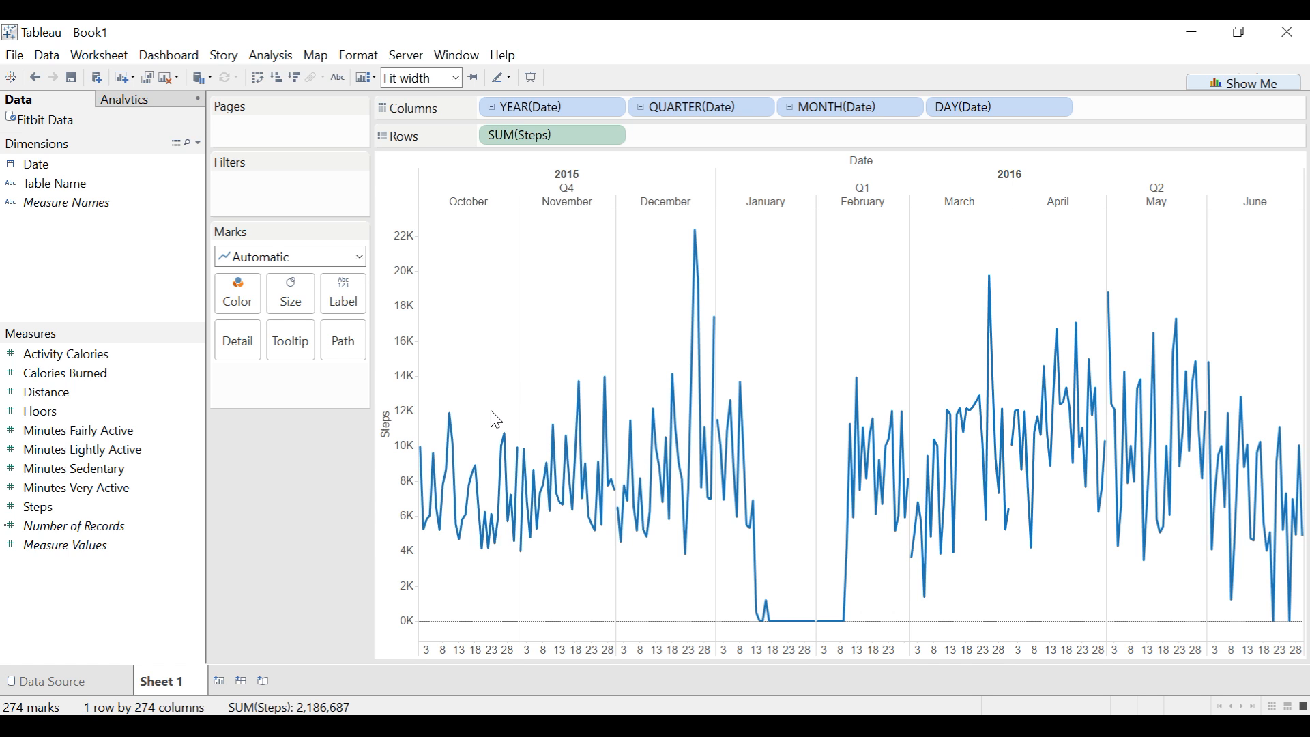
- Add an average line to the daily steps chart, calculated per pane
click(127, 102)
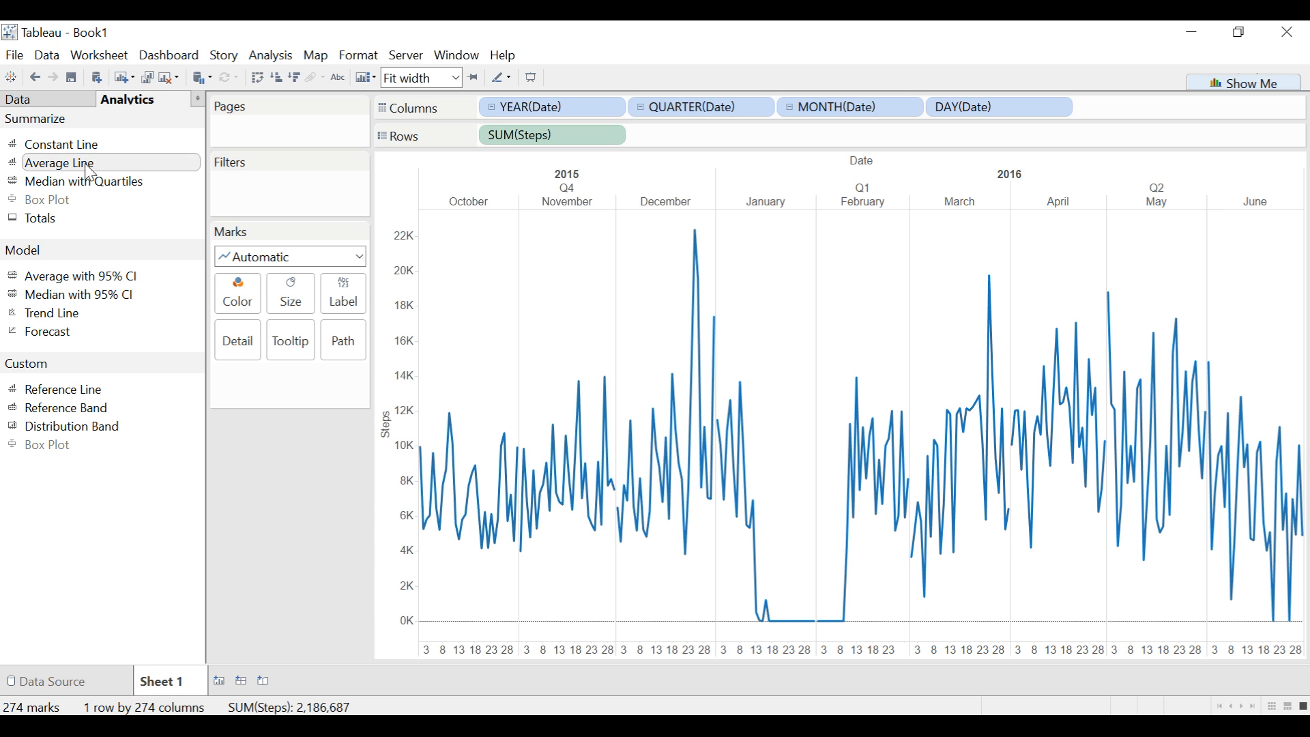
drag(88, 174, 462, 226)
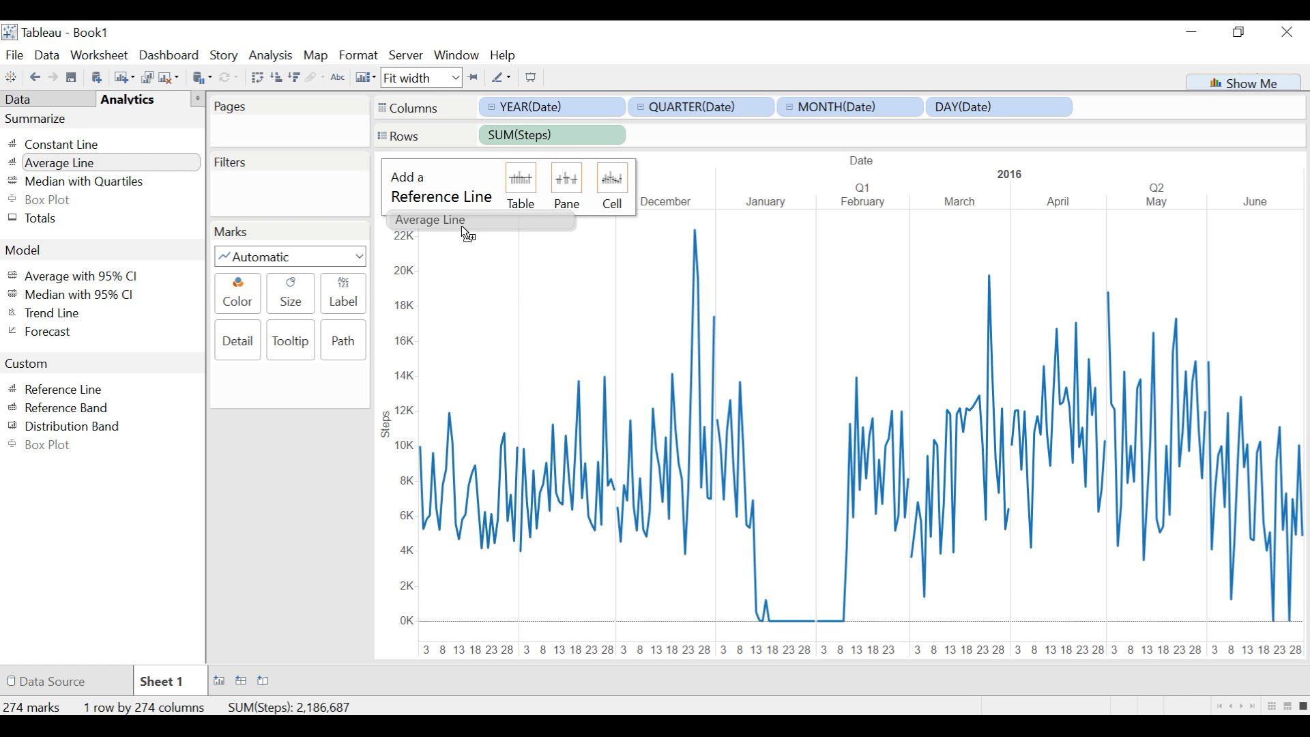
drag(462, 226, 572, 188)
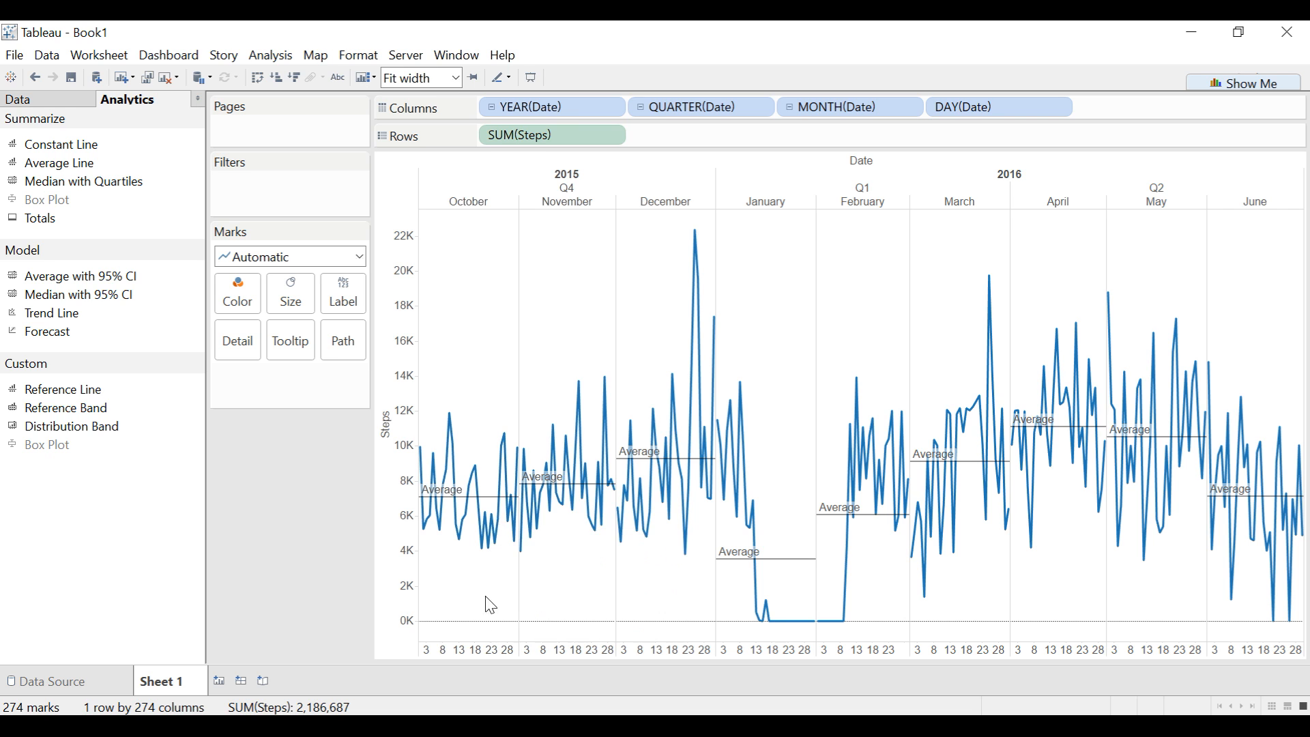
- Switch to the published step summary dashboard in the browser and examine its Total Steps and Average Daily Steps by Day of Week charts
click(480, 727)
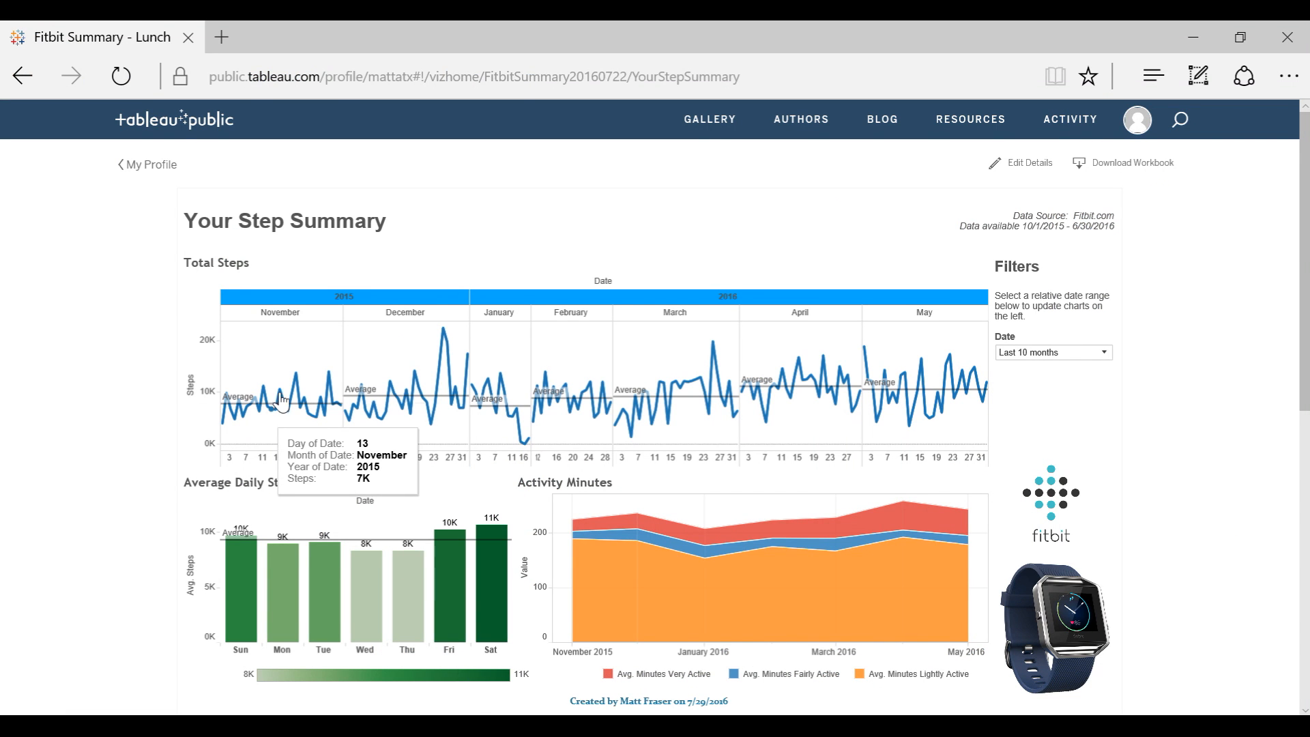
mouse_move(260, 413)
mouse_move(410, 420)
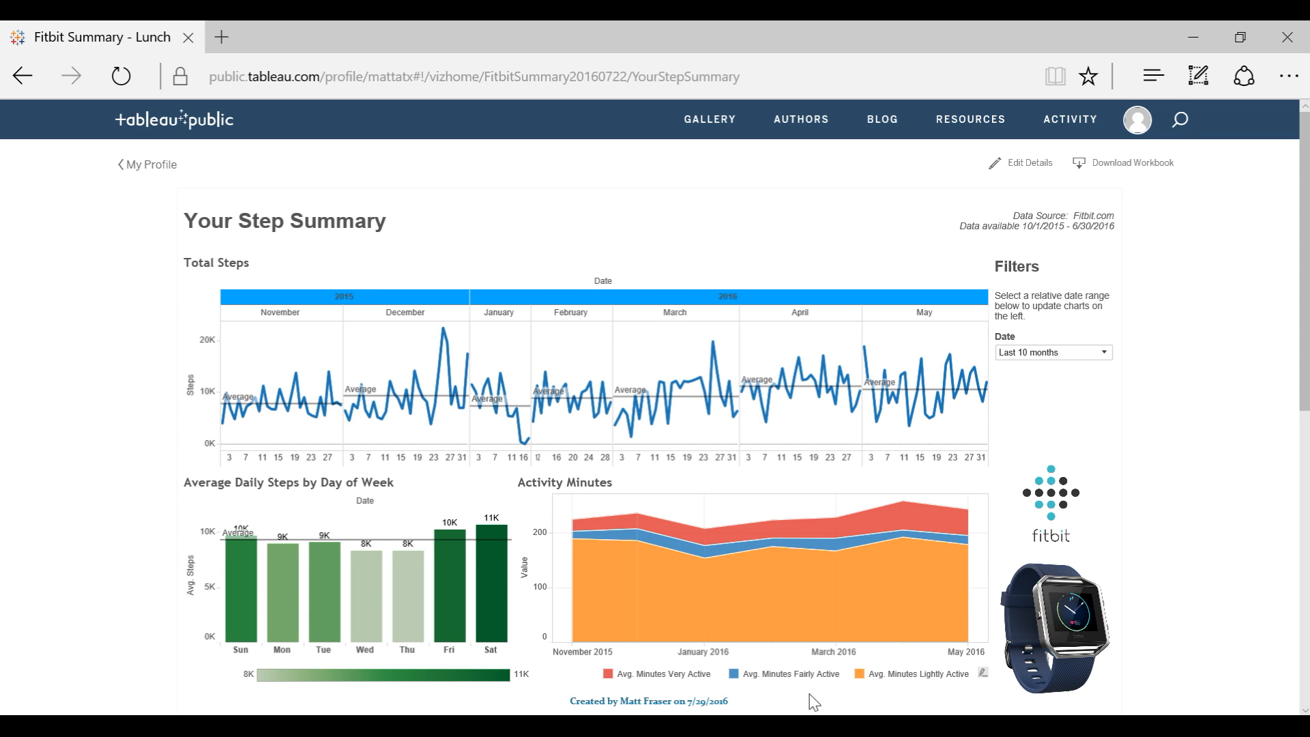
scroll(1181, 625, down, 1)
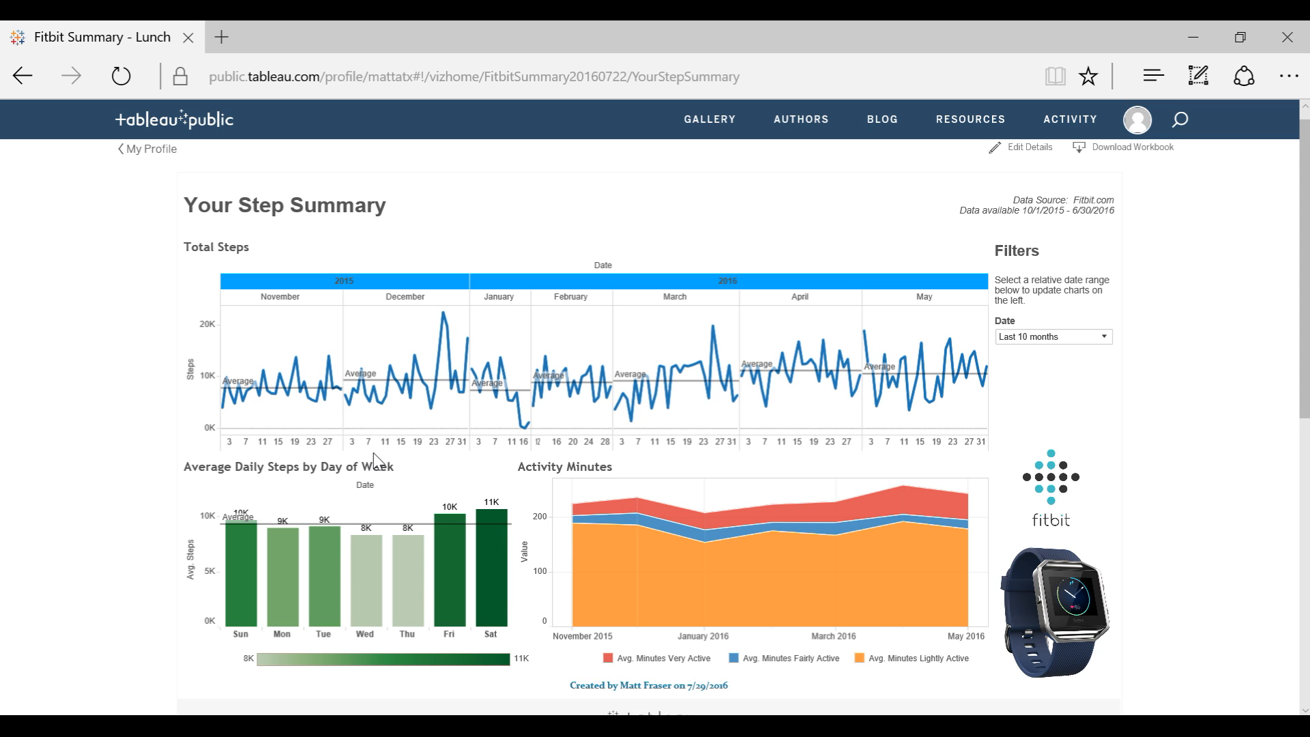
mouse_move(226, 612)
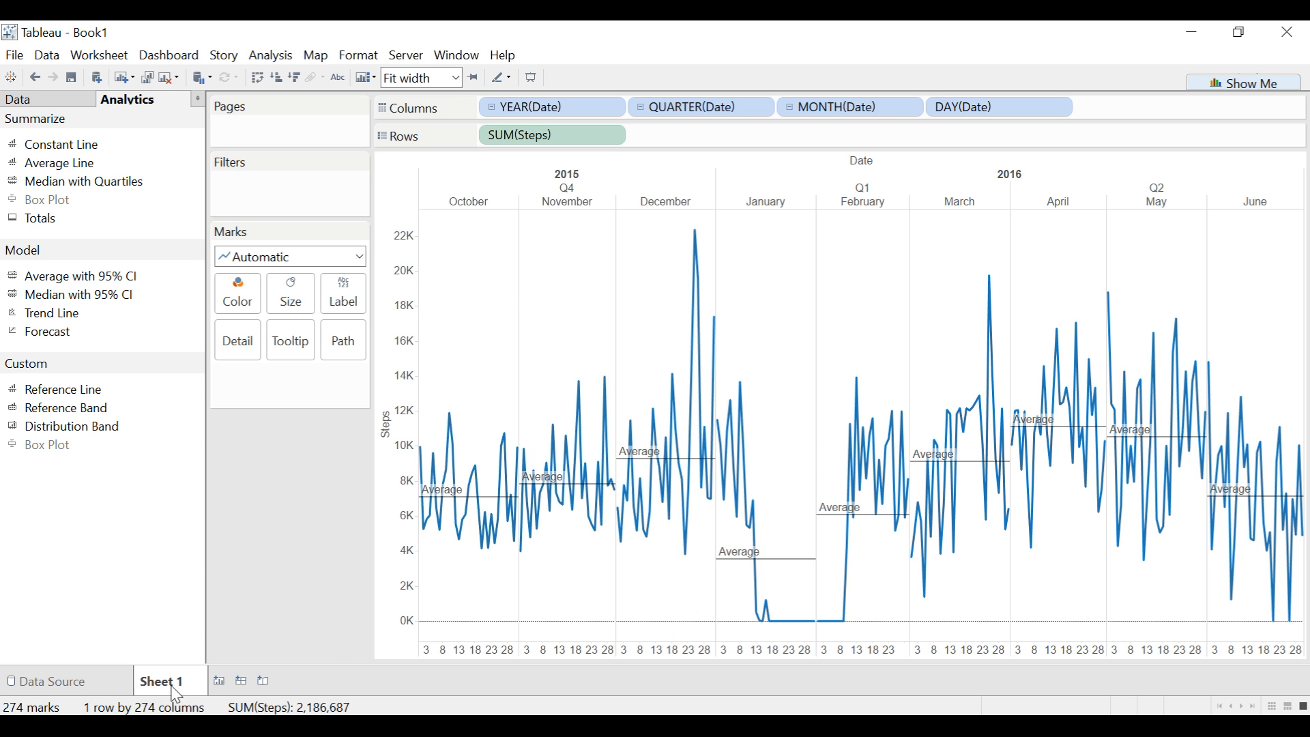
- Create a new worksheet in Tableau with Date as columns and the sum of Steps as rows
click(220, 682)
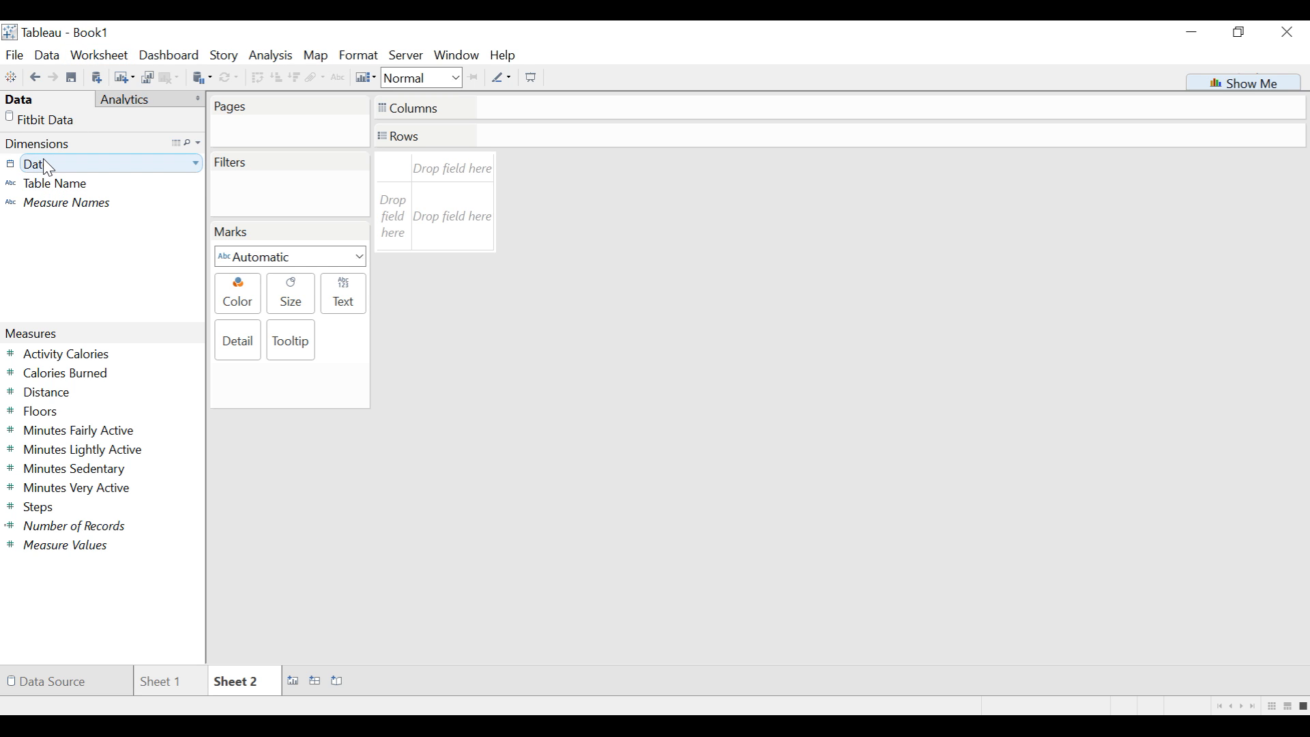
drag(47, 168, 502, 110)
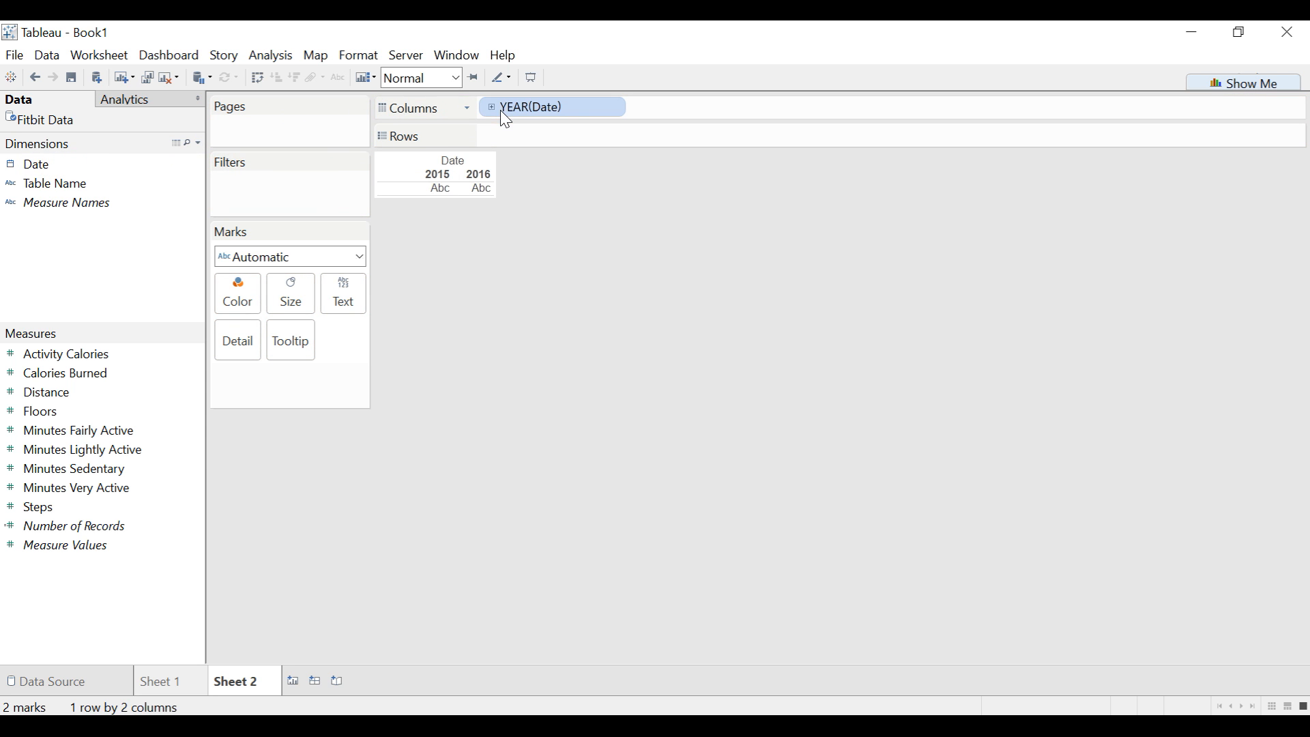
drag(48, 506, 539, 142)
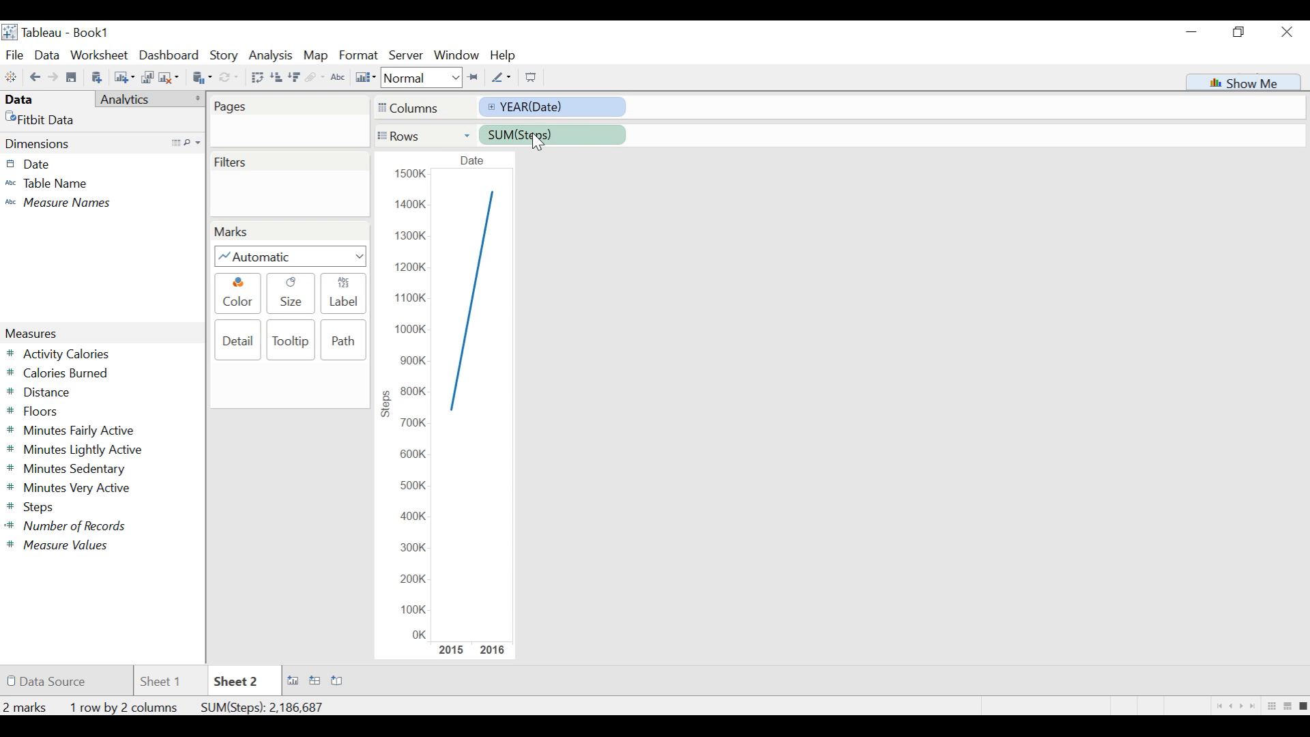
mouse_move(485, 290)
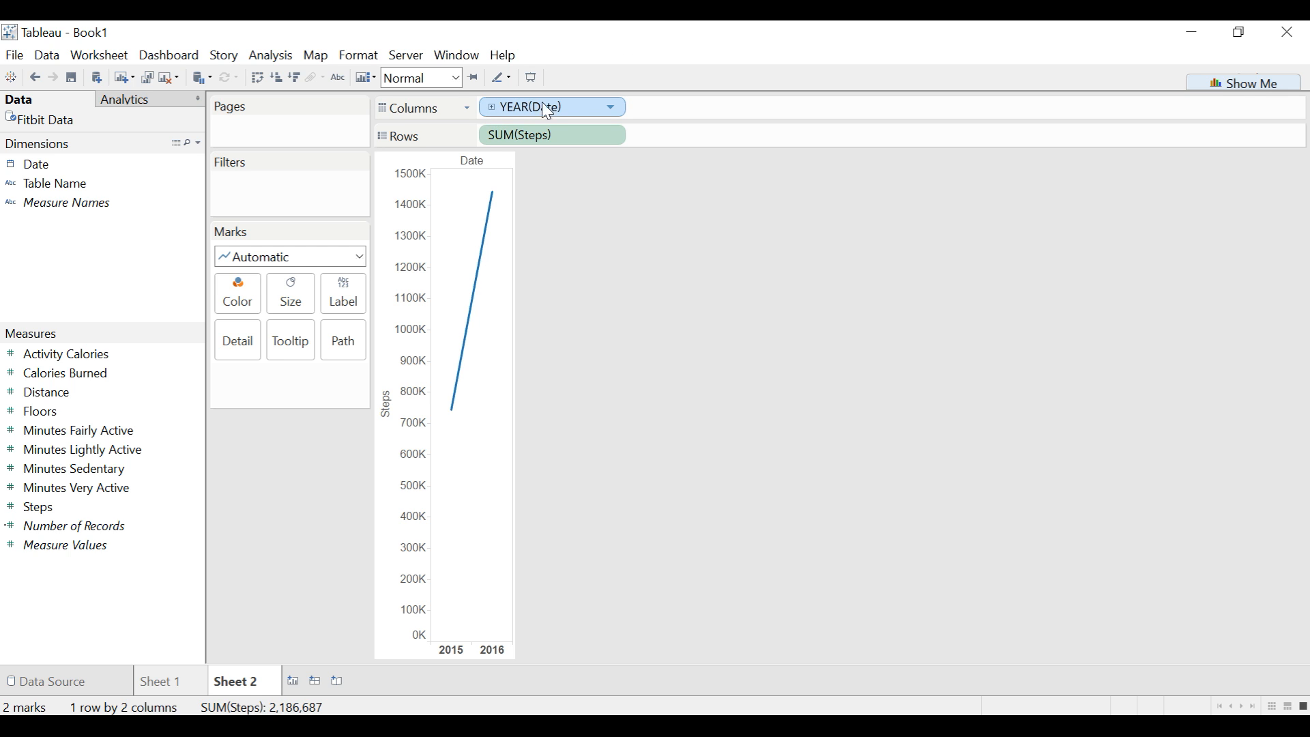
- Group the date columns by weekday and change the mark type to Bar
click(611, 109)
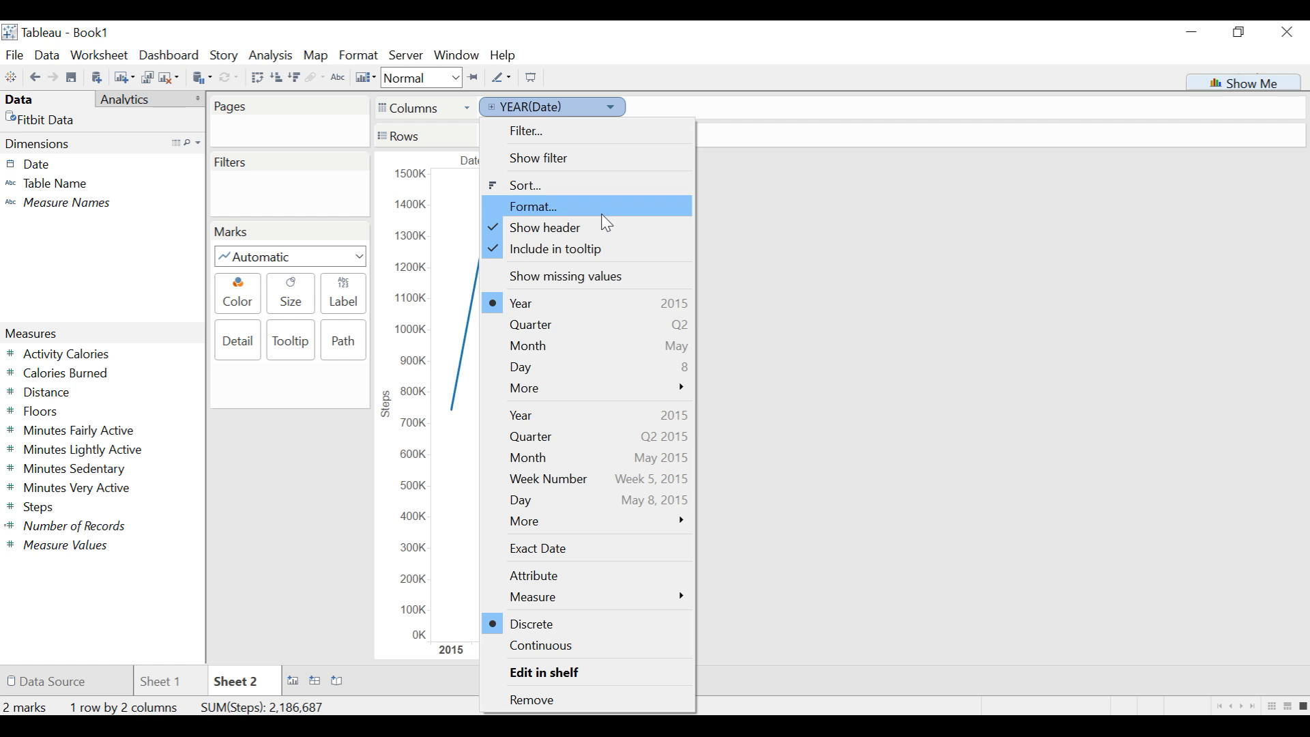
mouse_move(585, 394)
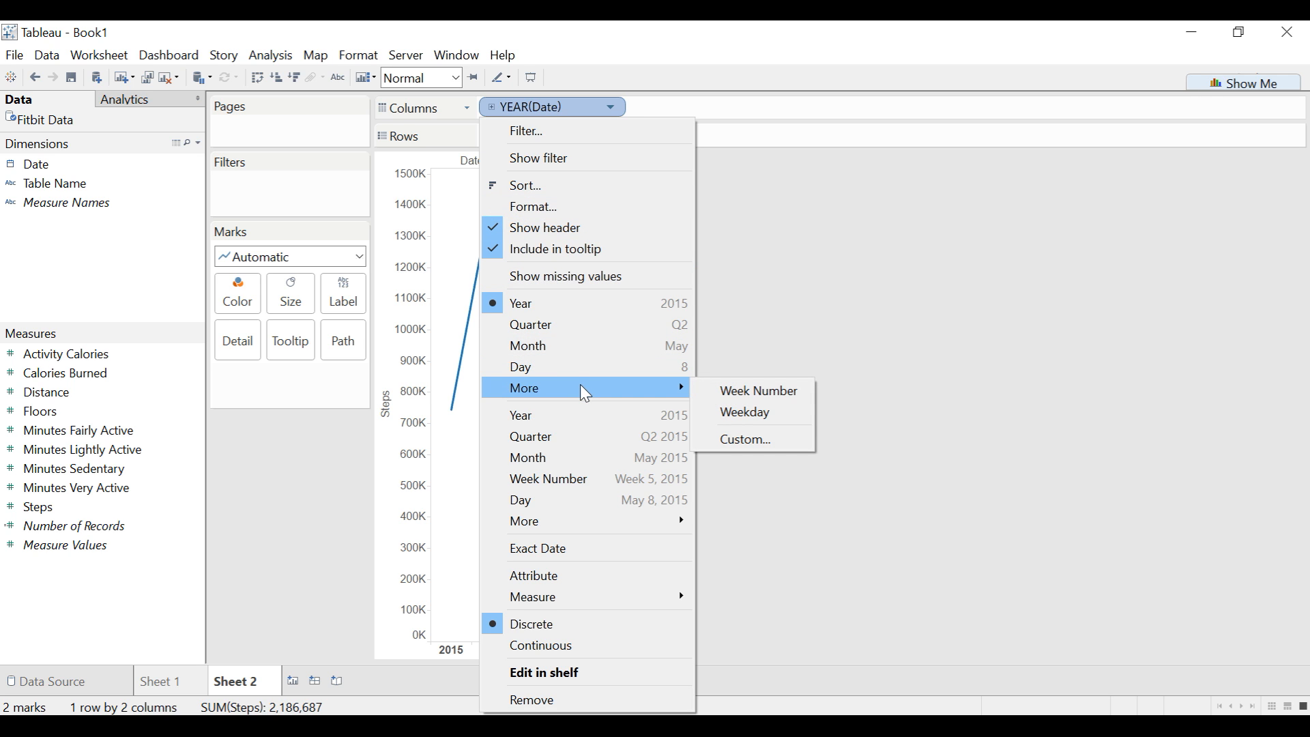
click(782, 417)
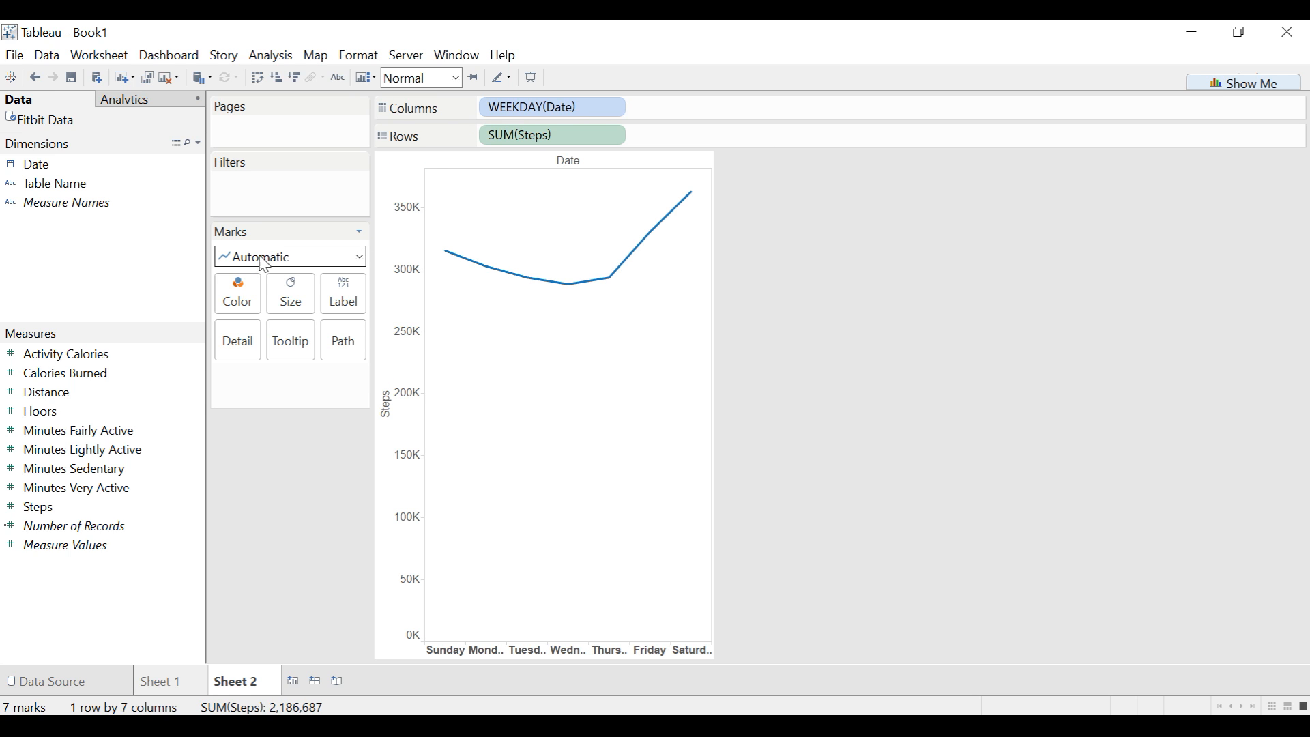
click(358, 255)
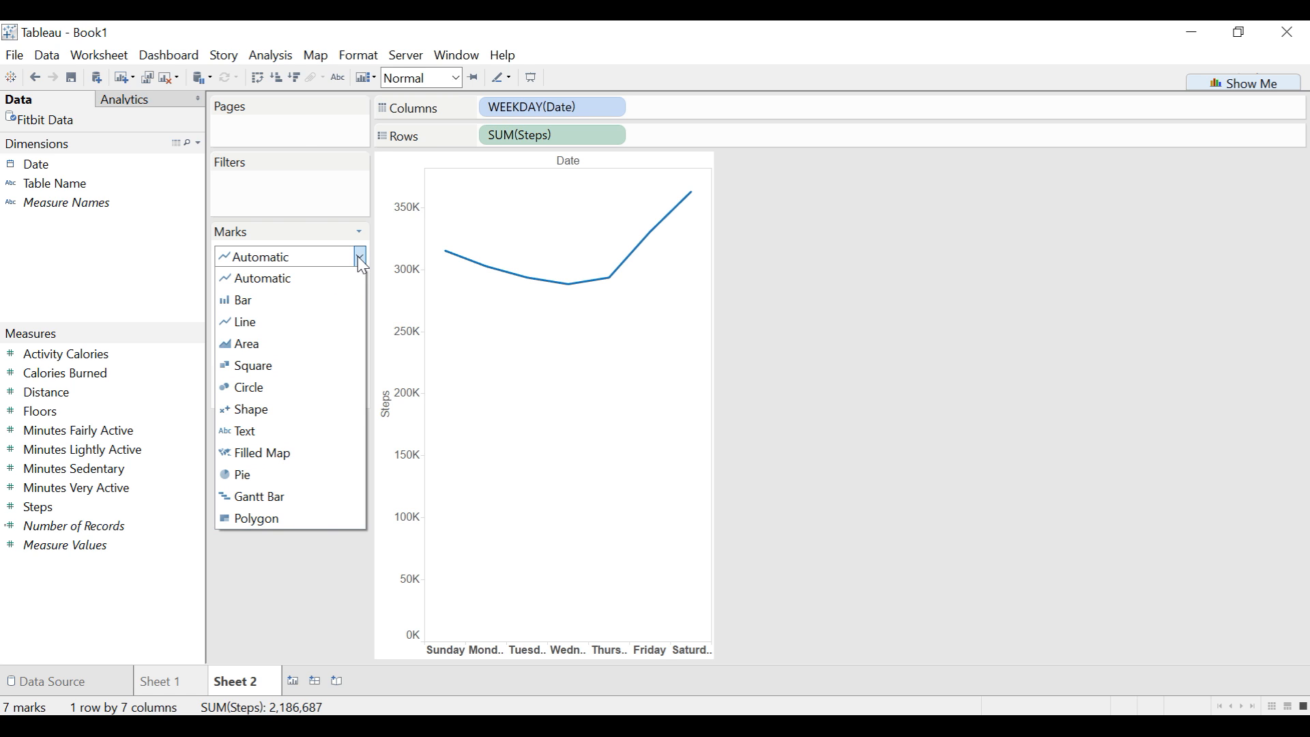
click(301, 304)
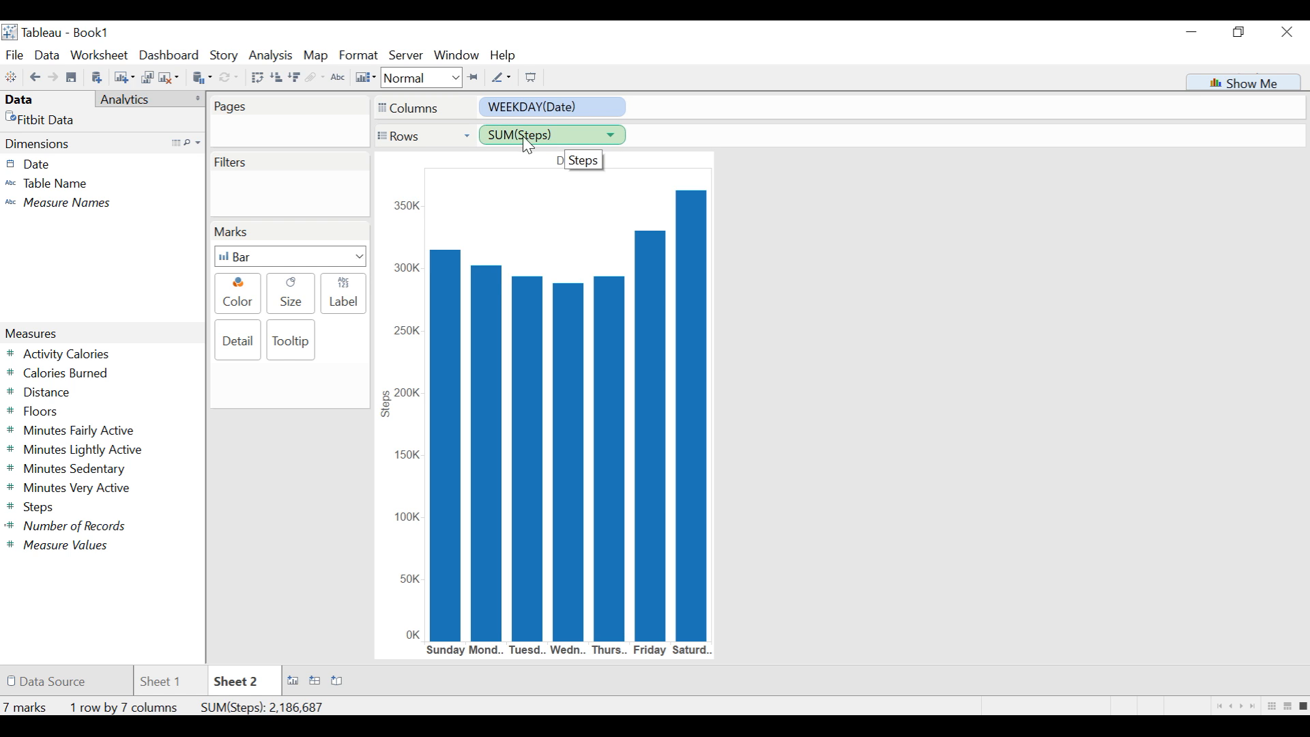
- Change the aggregation of Steps in the rows to Average and add an average line across the weekday bars
click(614, 142)
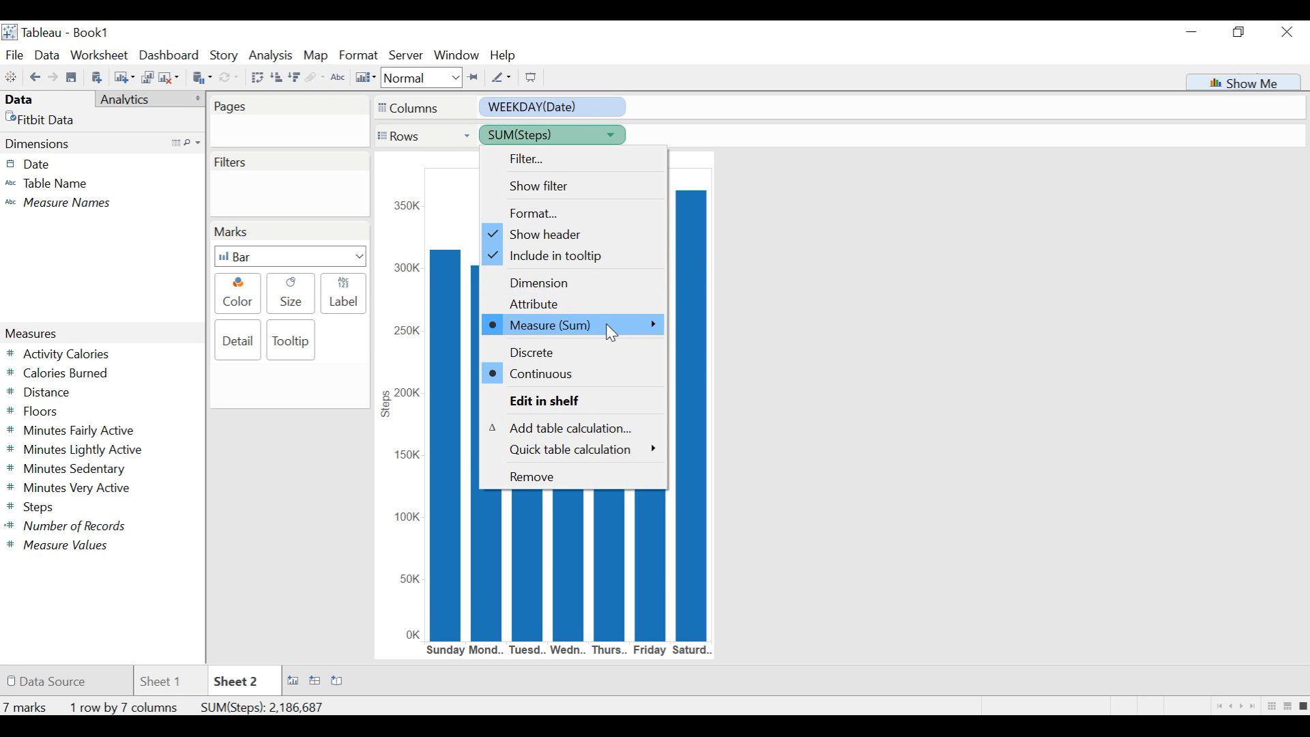
mouse_move(612, 339)
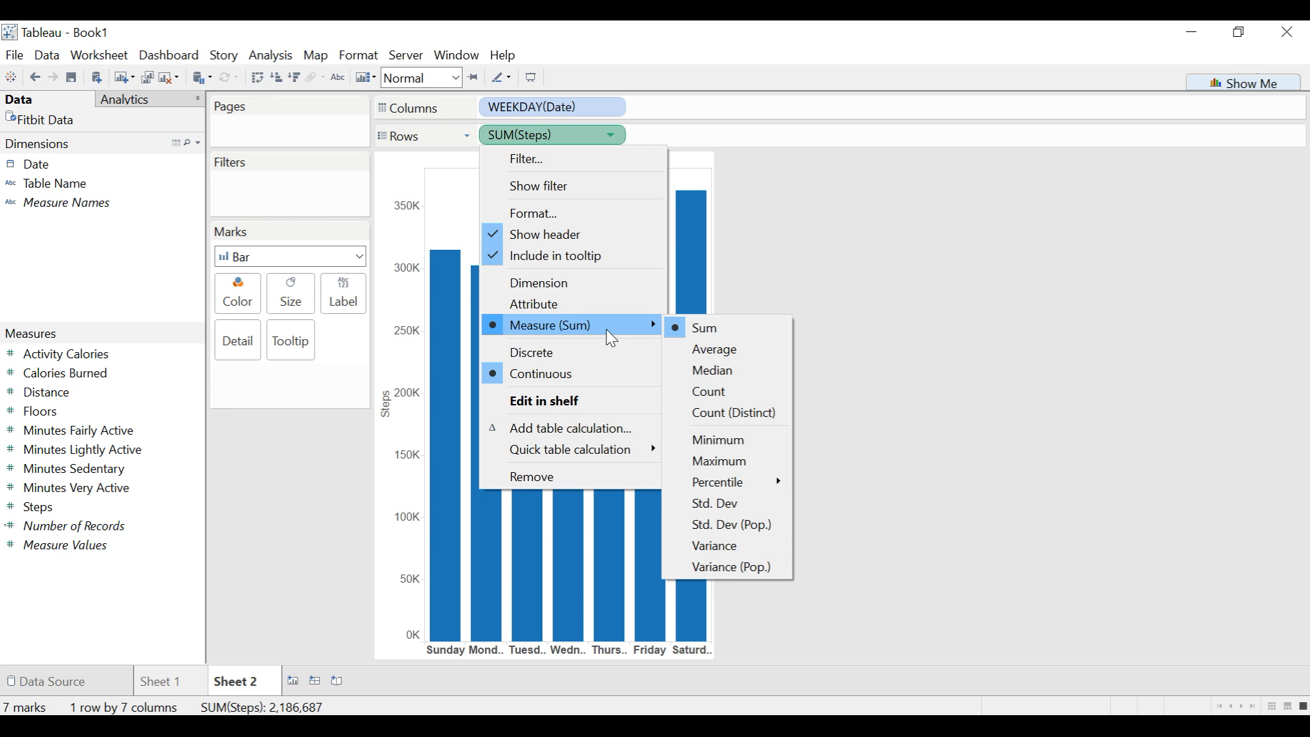
click(750, 352)
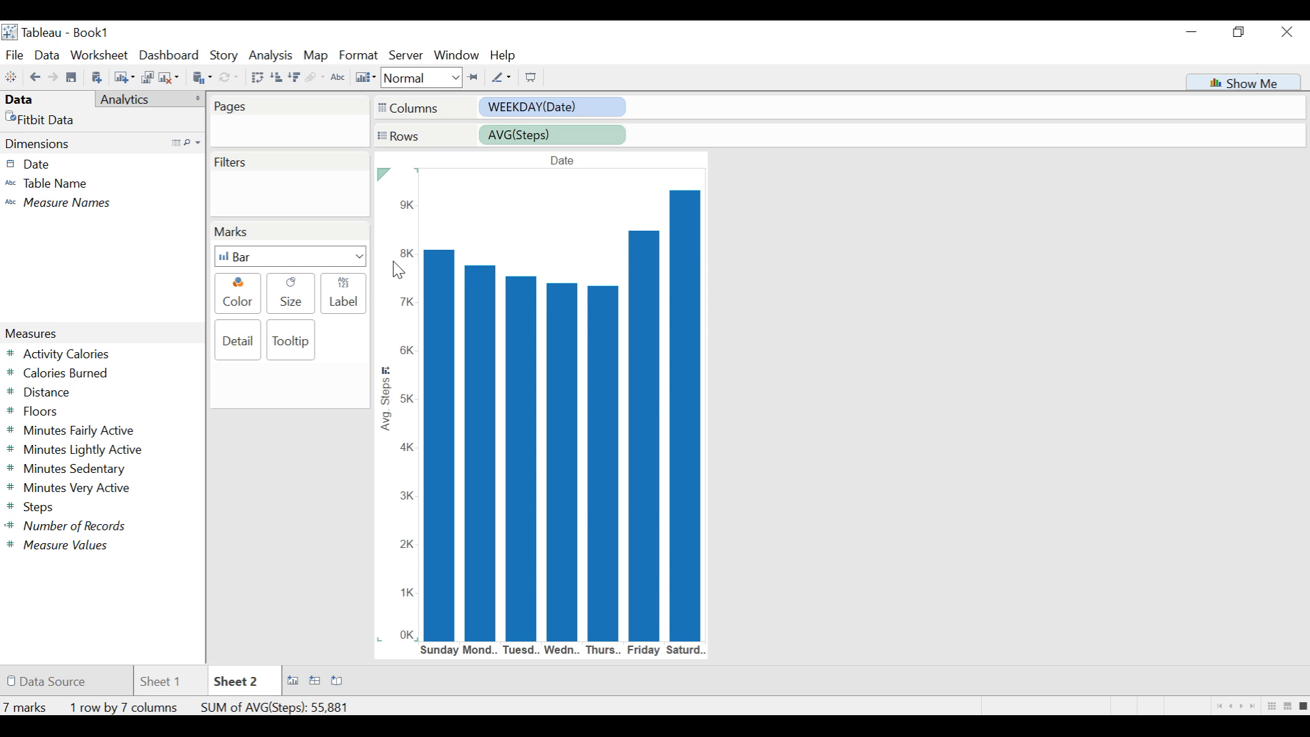
click(123, 106)
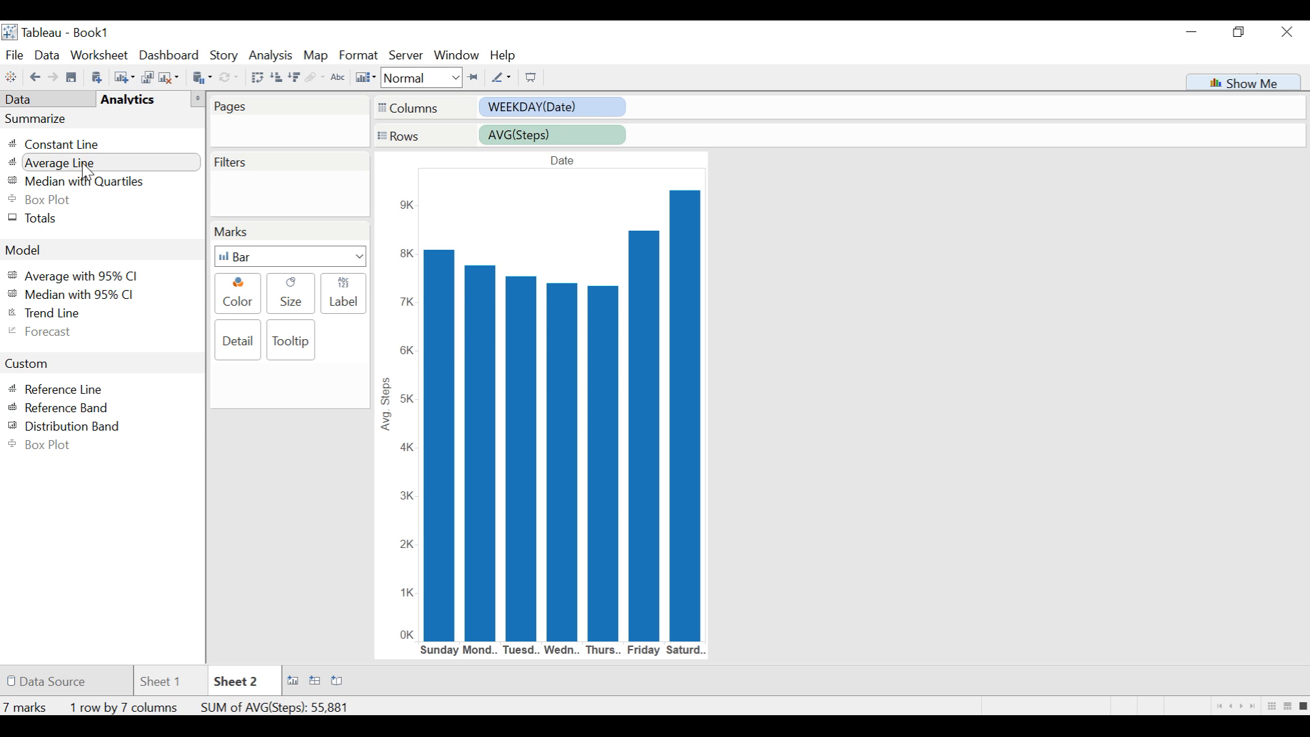
drag(87, 170, 524, 191)
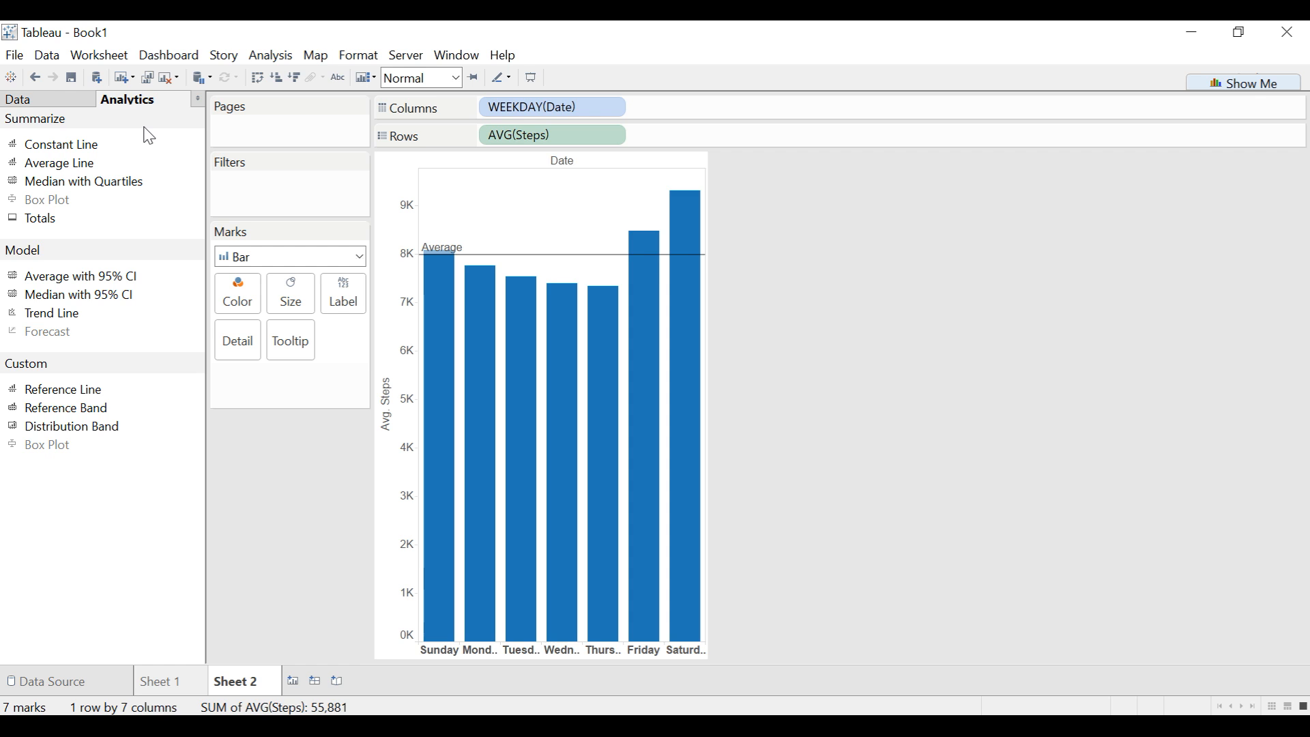
- Color the weekday bars by the Steps measure
click(32, 97)
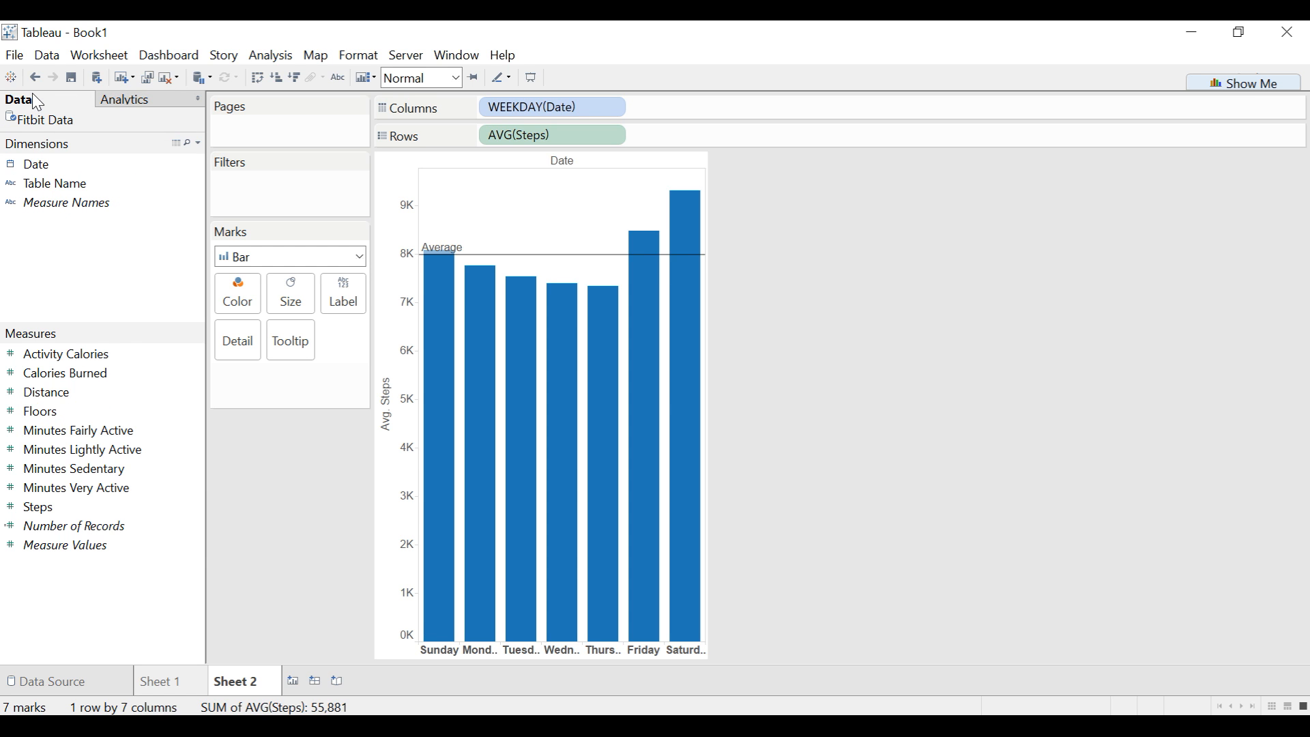
click(44, 513)
drag(44, 513, 235, 300)
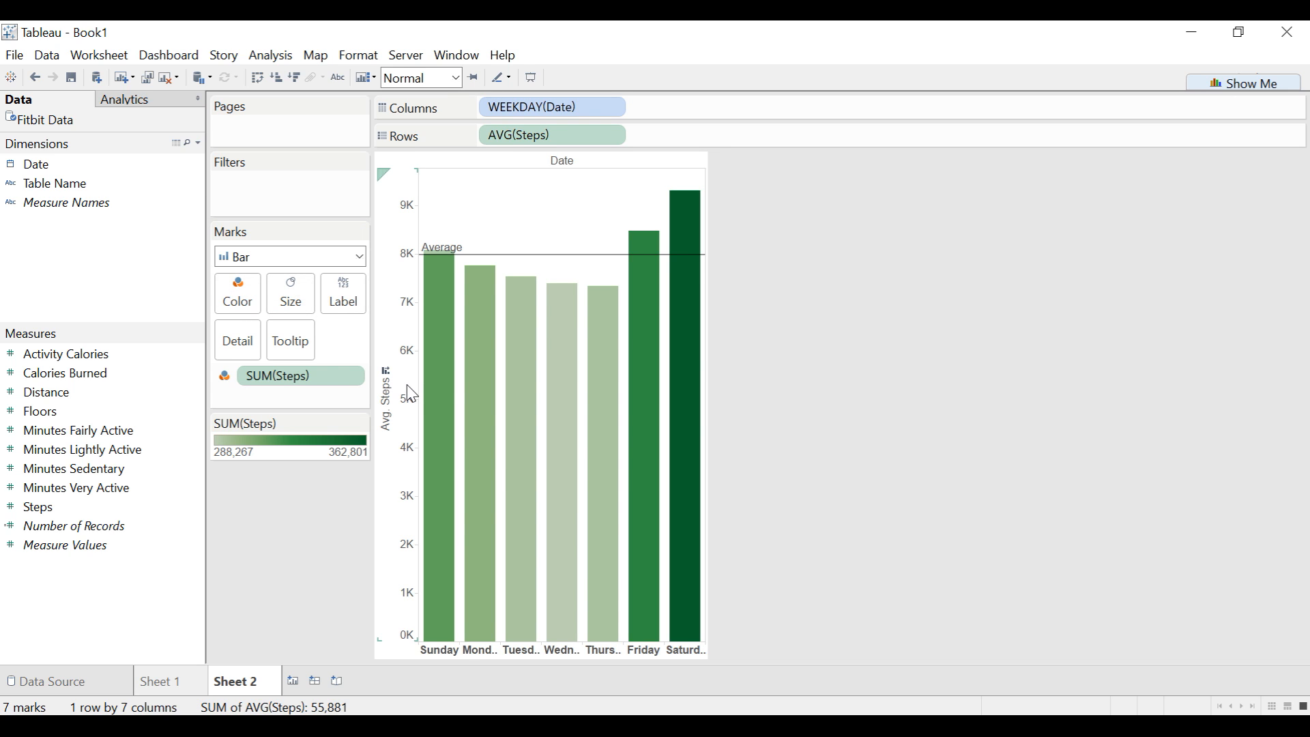
mouse_move(451, 389)
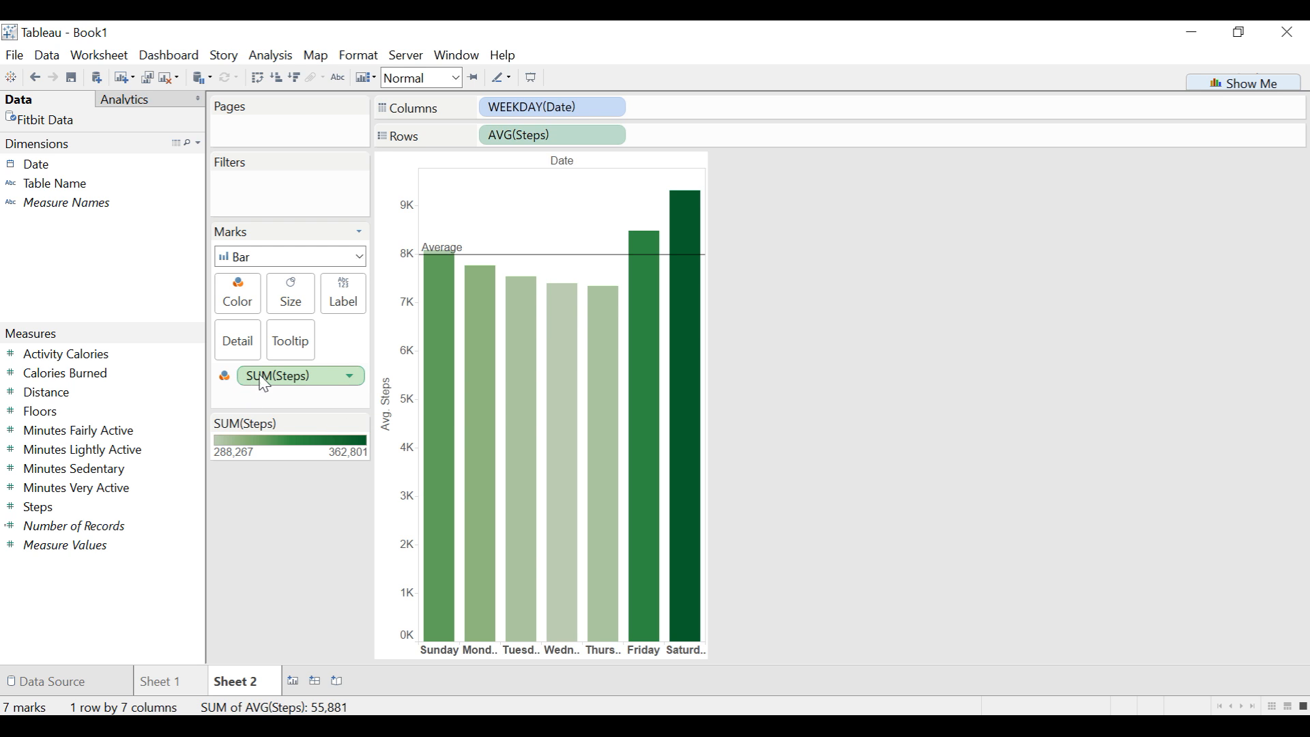
- Change the aggregation of the Steps measure used for the bar colors to Average
click(353, 380)
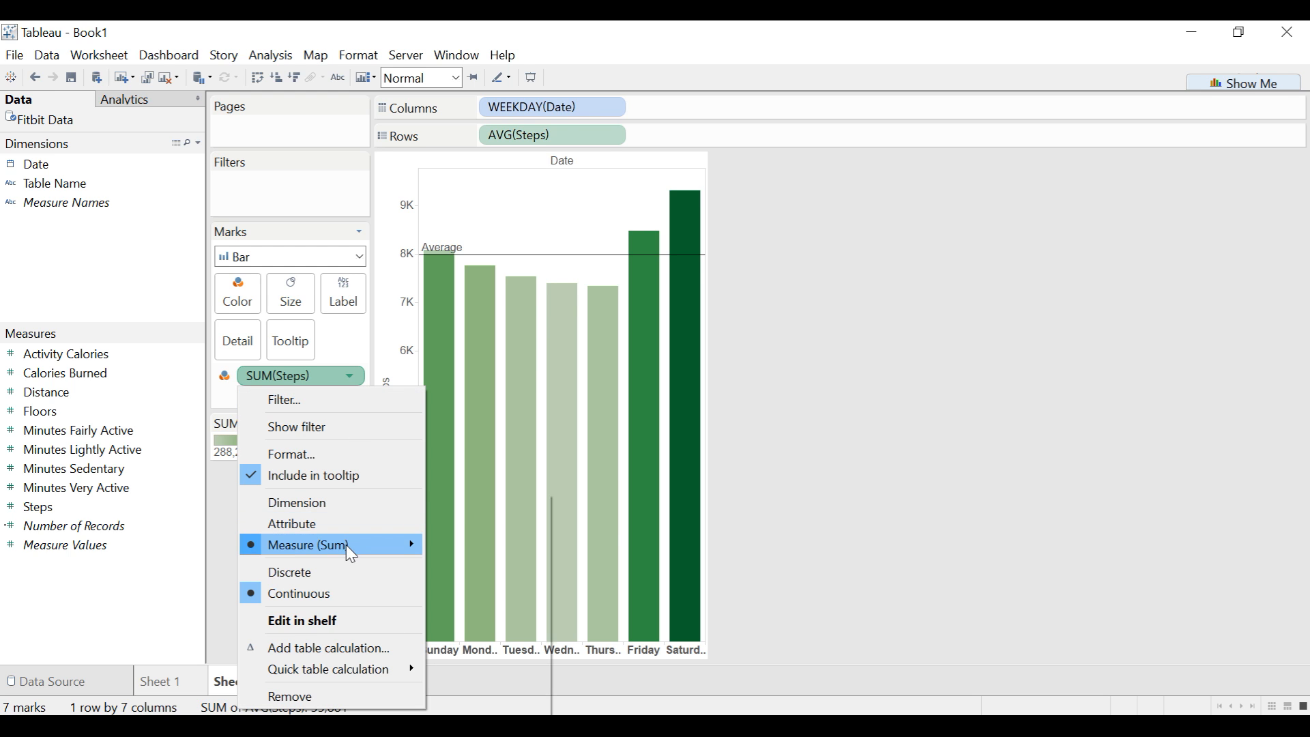
mouse_move(269, 546)
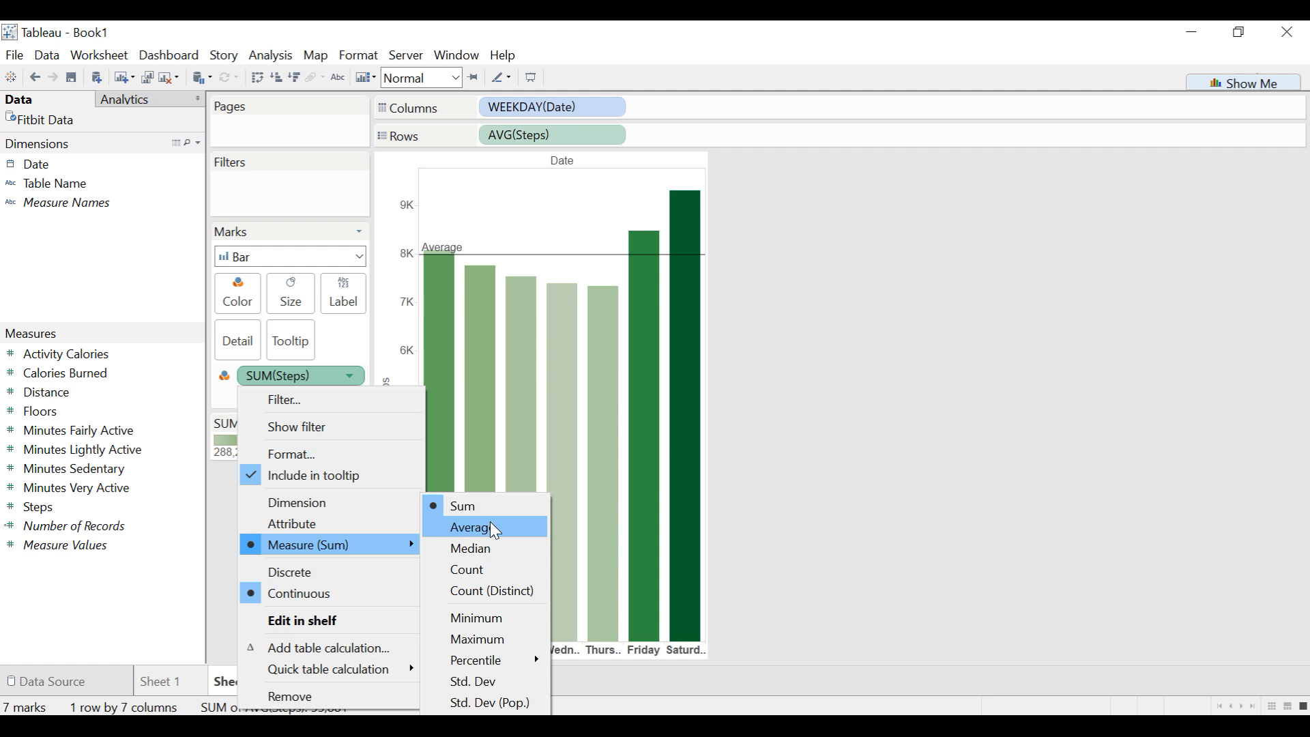
key(Escape)
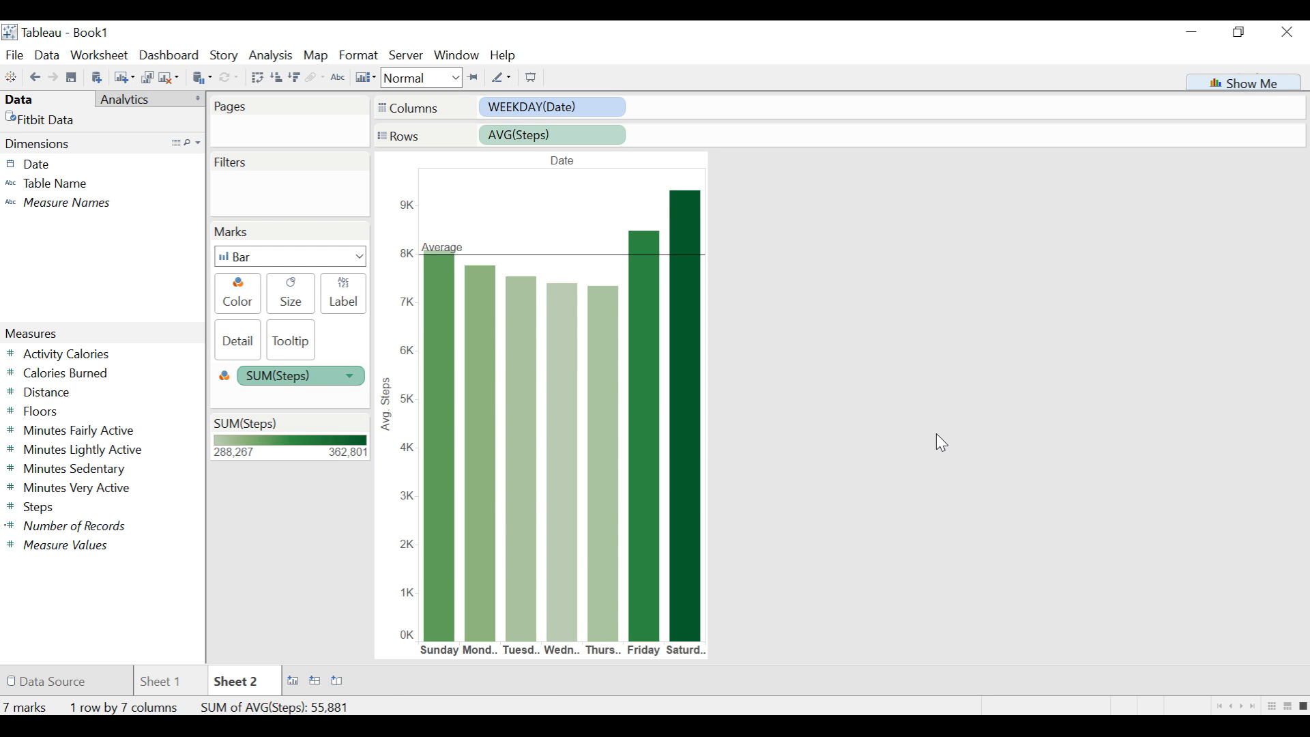
click(349, 377)
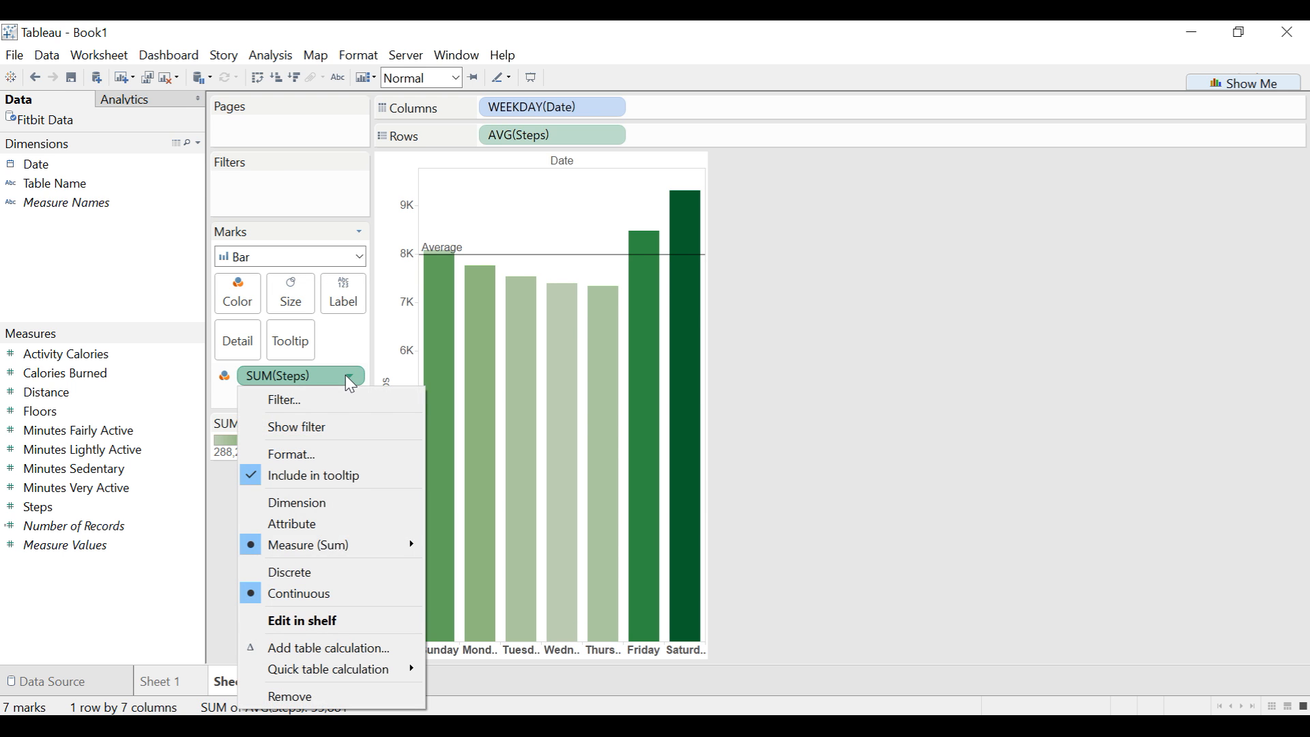
key(Escape)
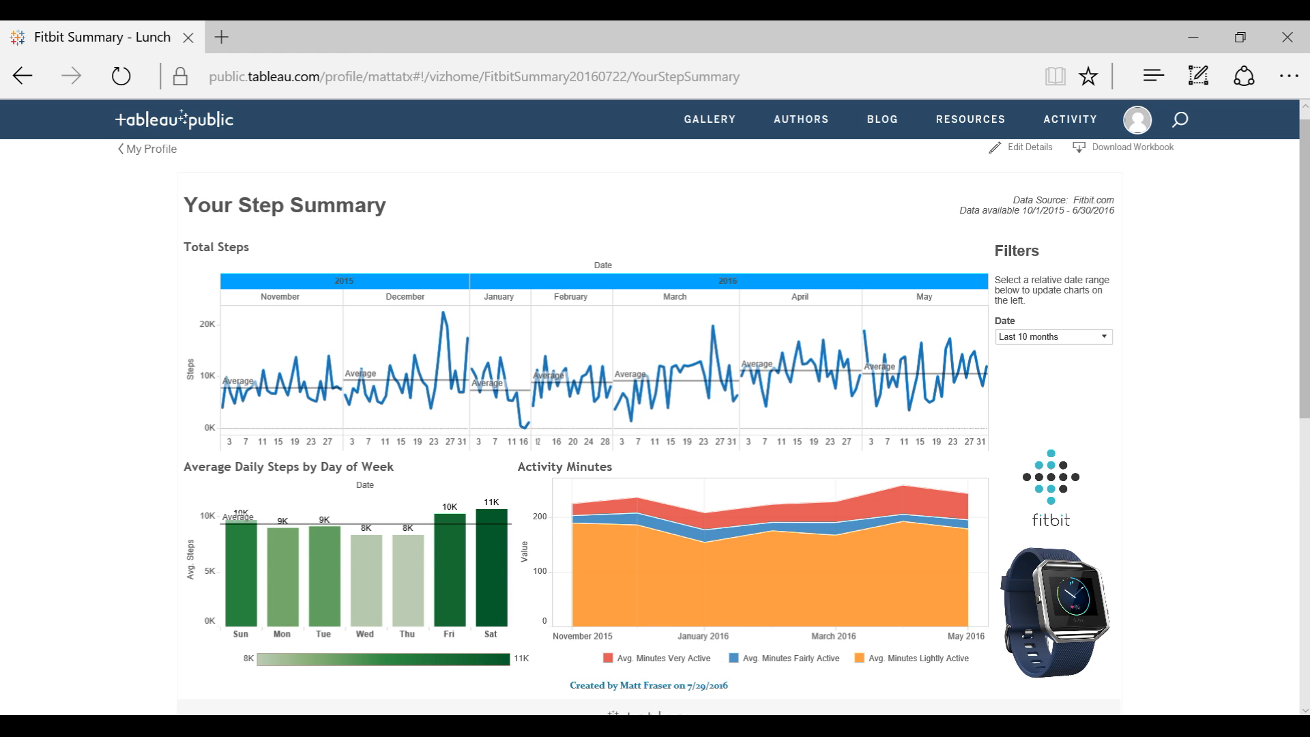
- Switch back to Tableau and format the weekday headers of the bar chart with the Abbreviation date format
click(632, 726)
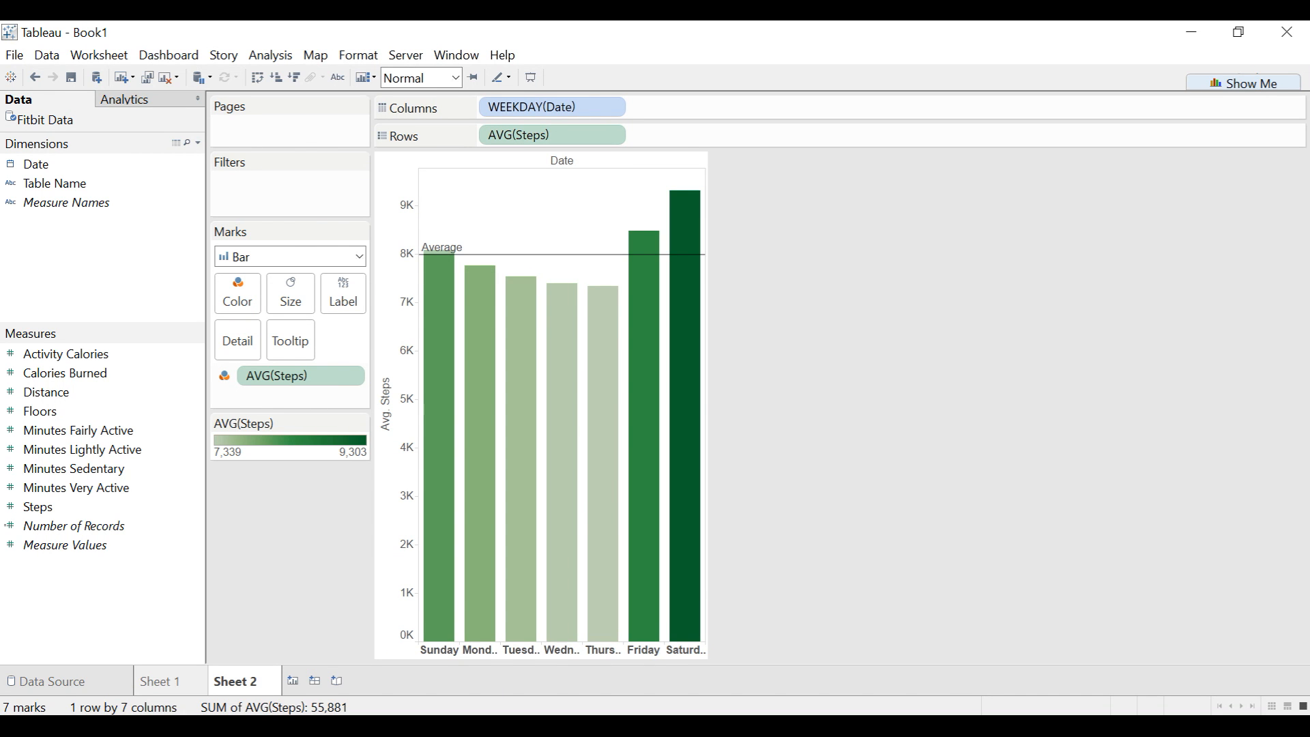
right_click(445, 648)
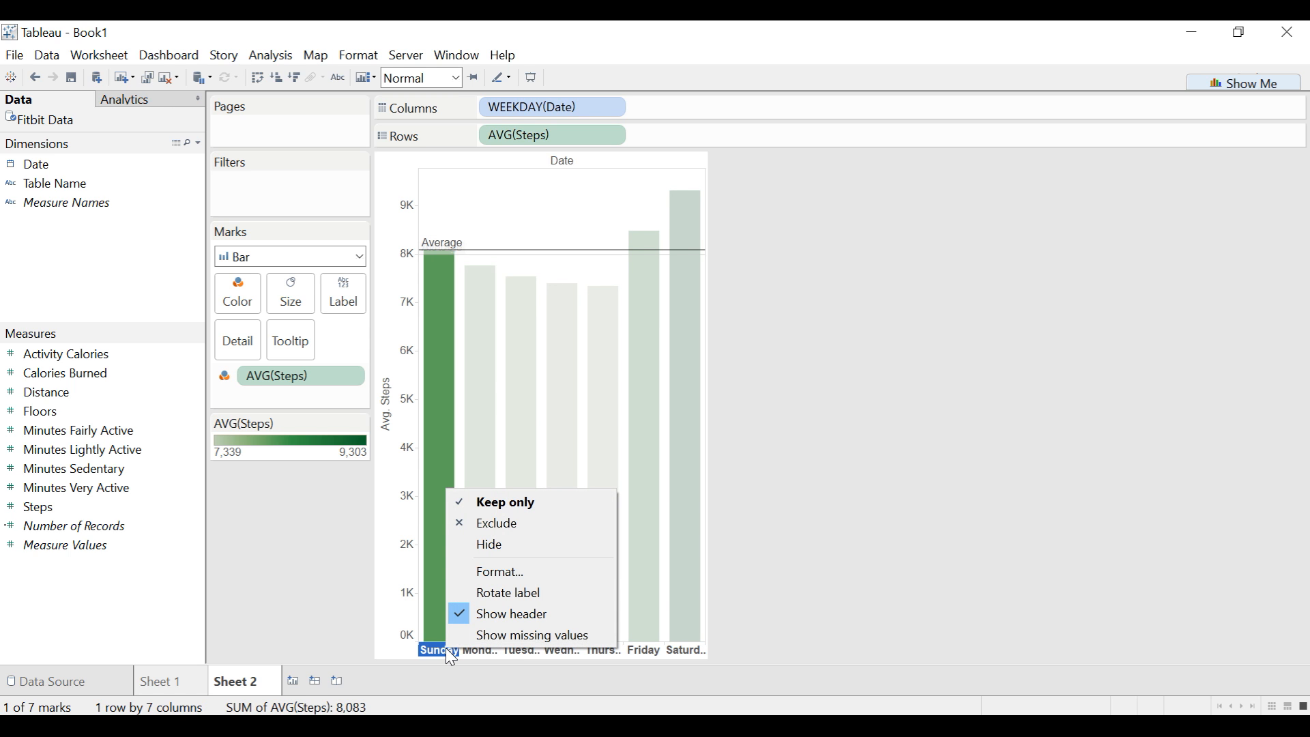
click(539, 583)
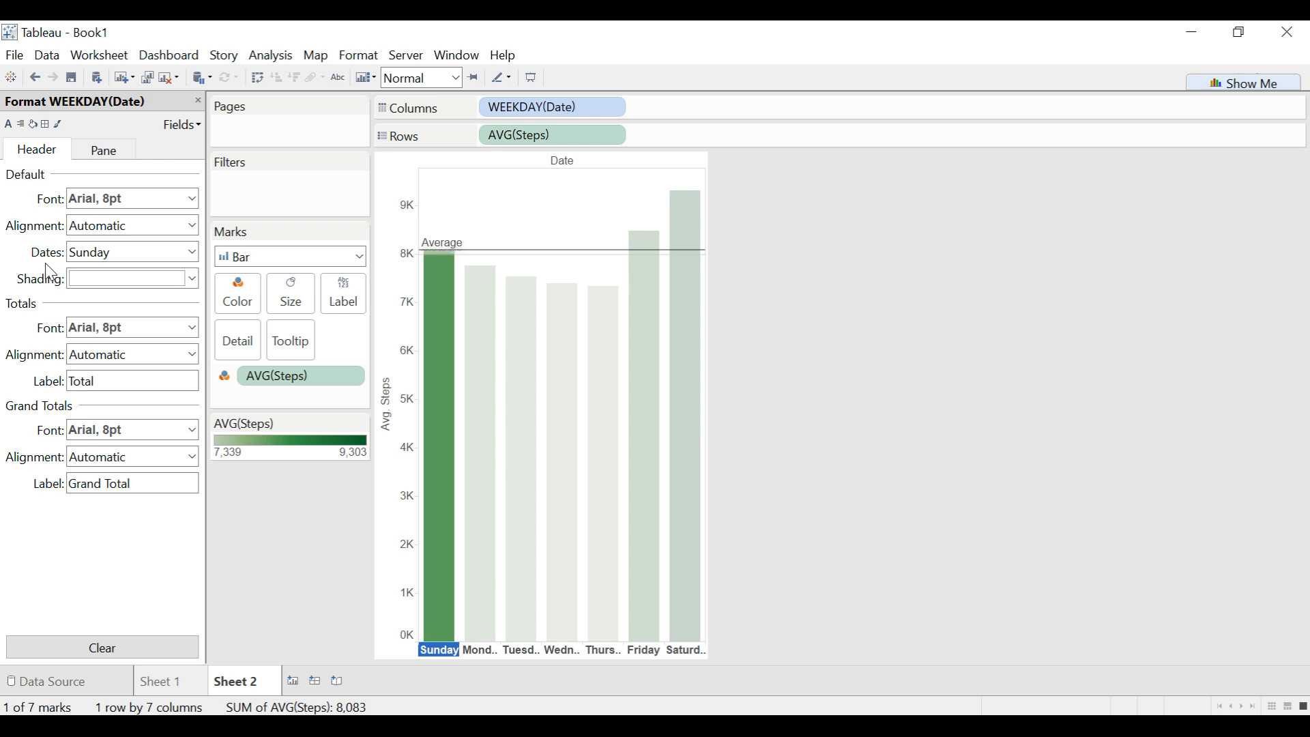
click(192, 253)
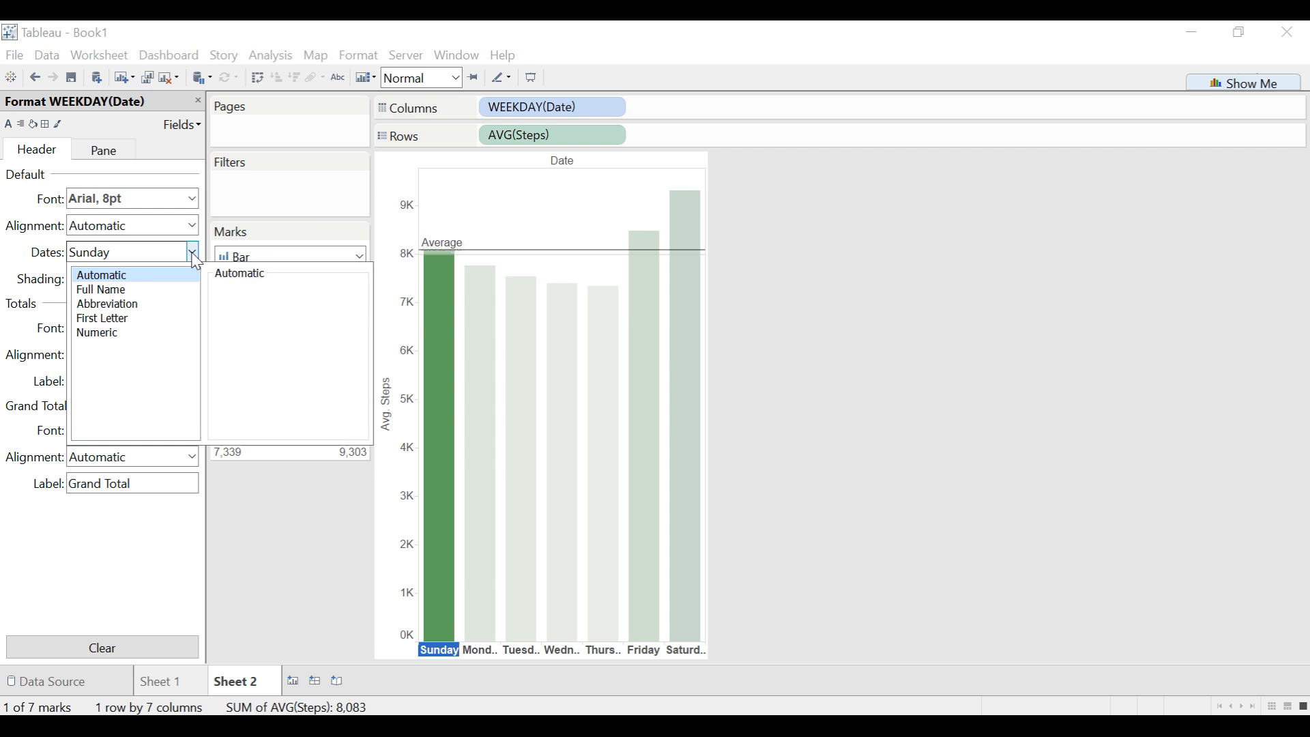
click(148, 305)
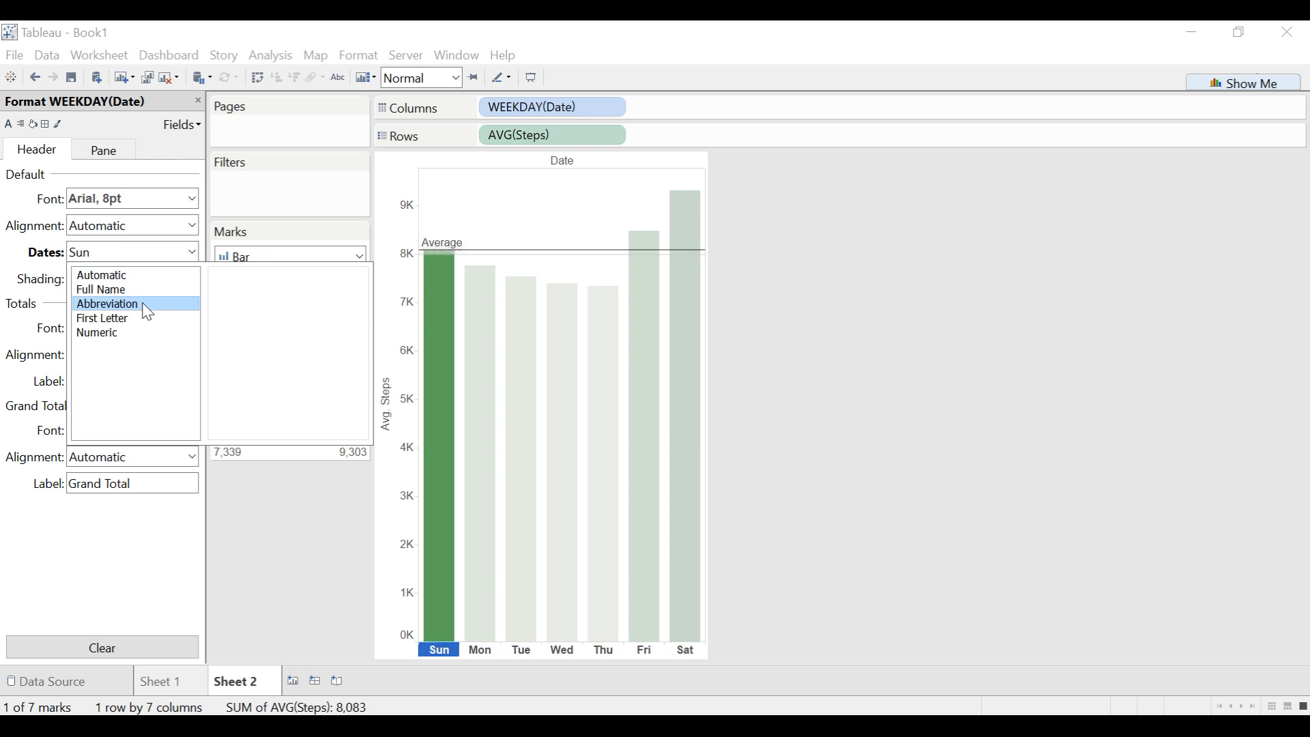
click(271, 538)
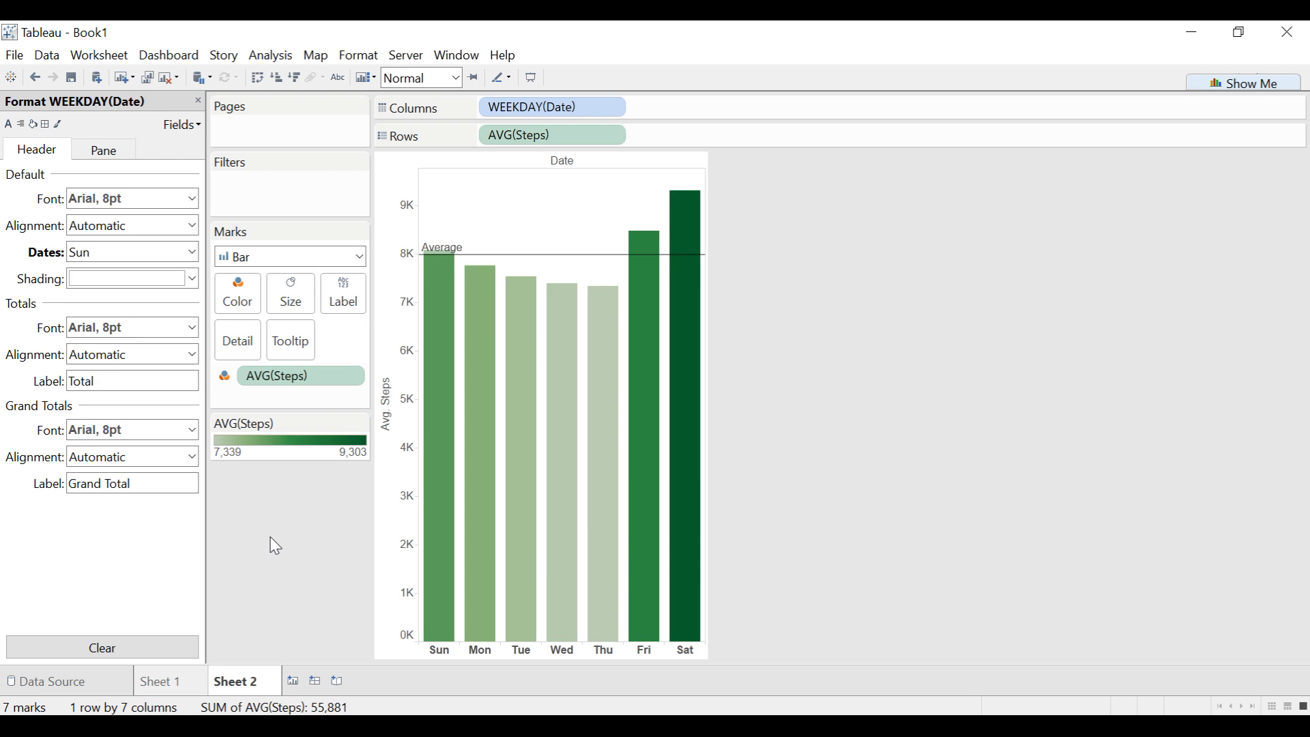
- Create a new worksheet with Date in the columns as continuous months (May 2015 format)
mouse_move(447, 522)
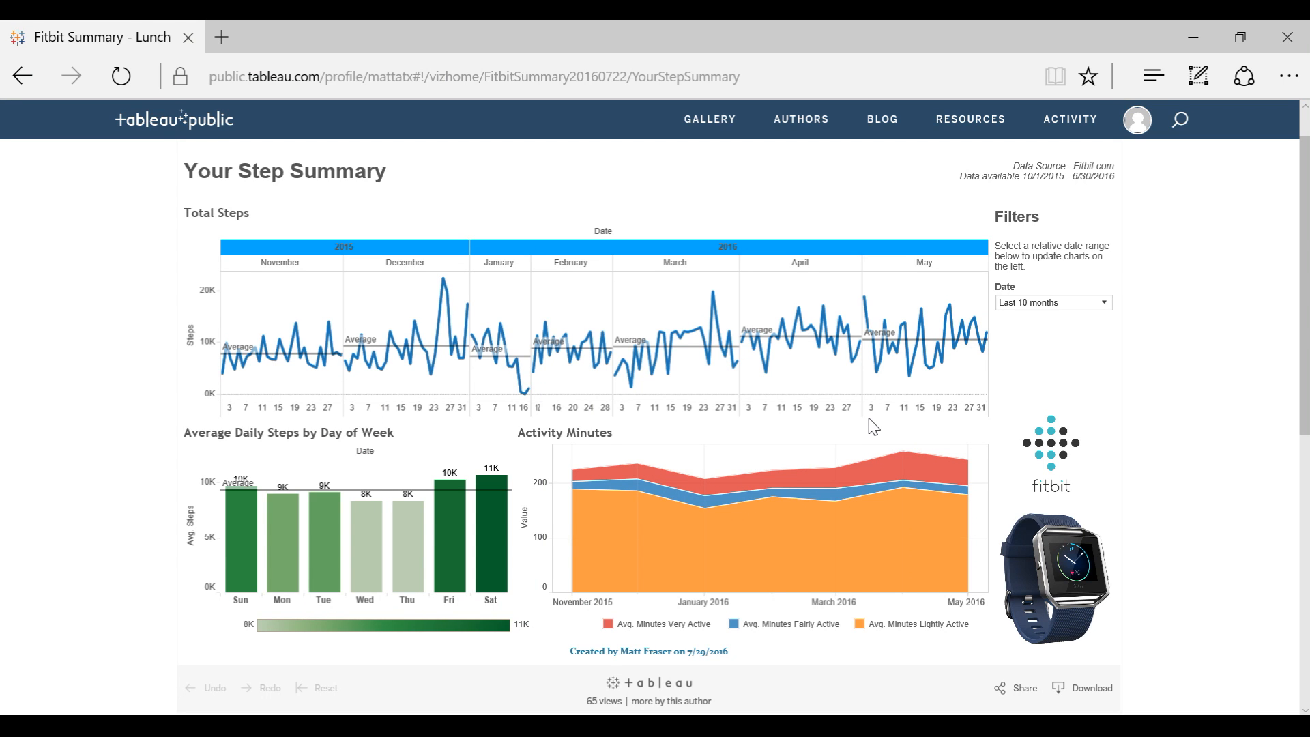
mouse_move(667, 482)
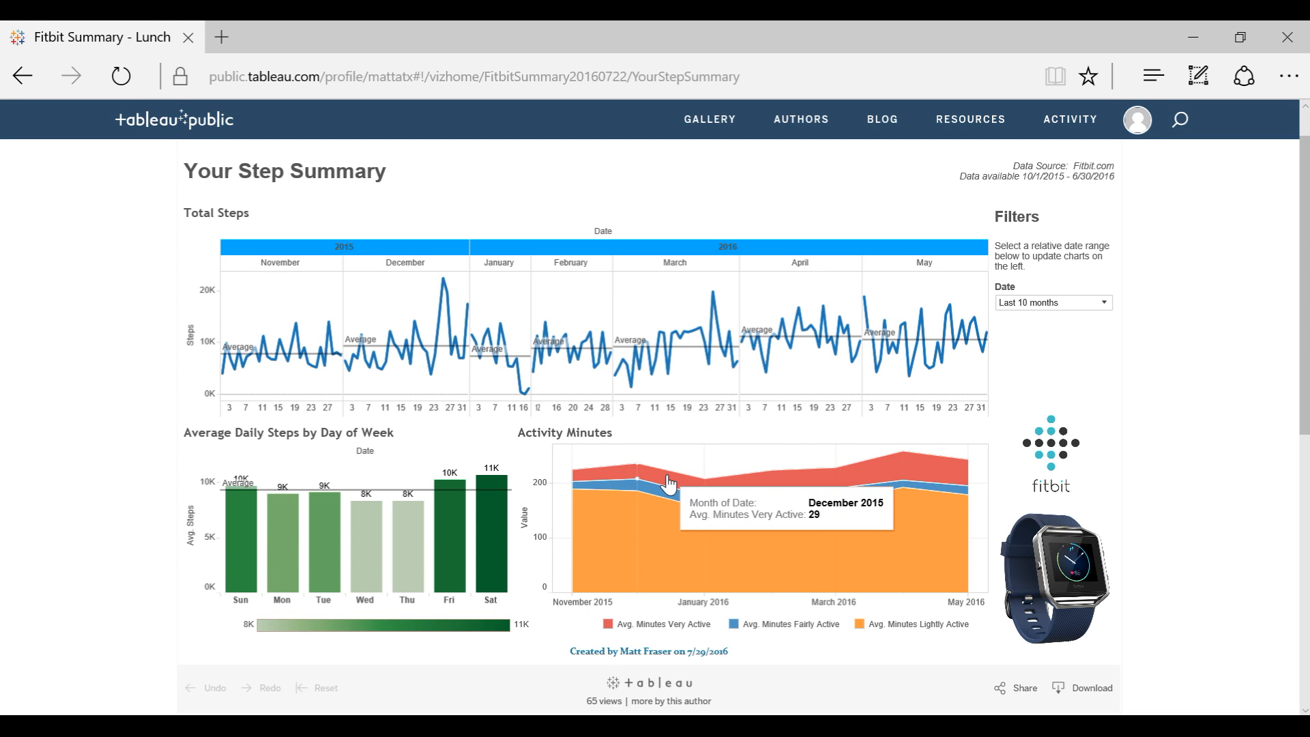
mouse_move(587, 521)
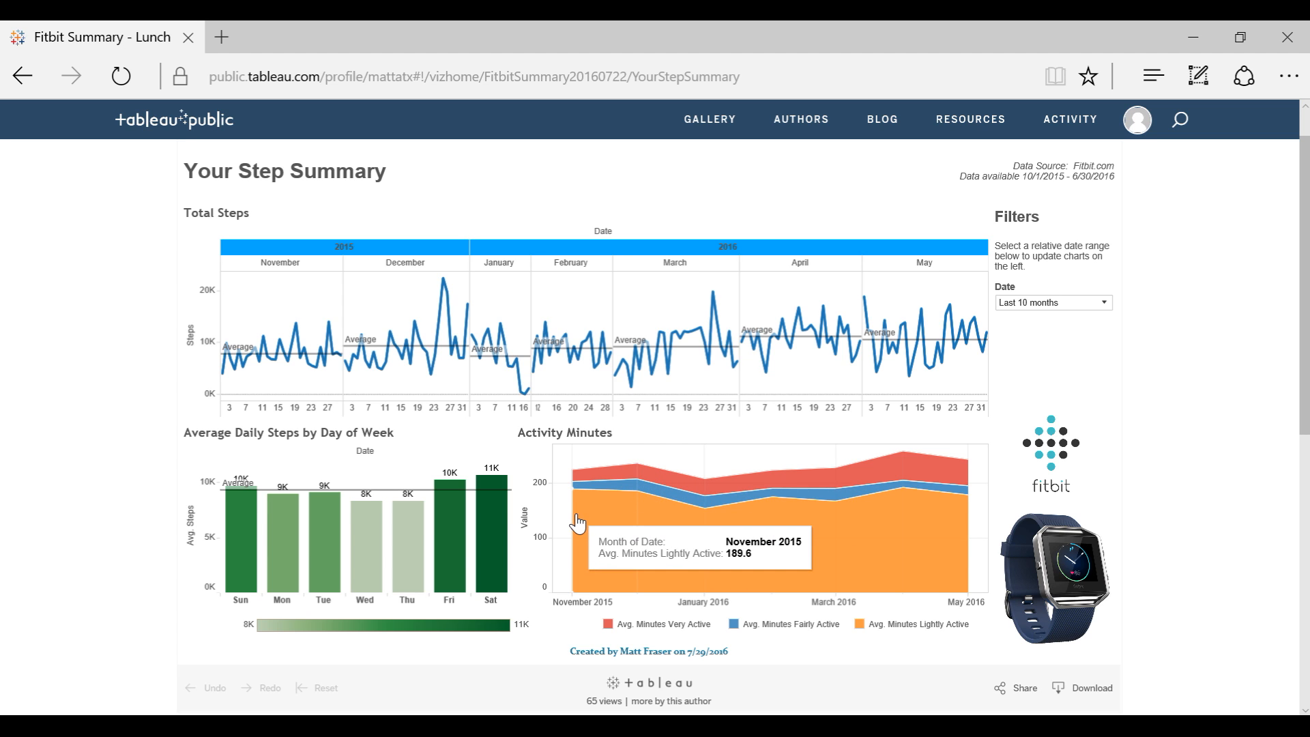
mouse_move(579, 480)
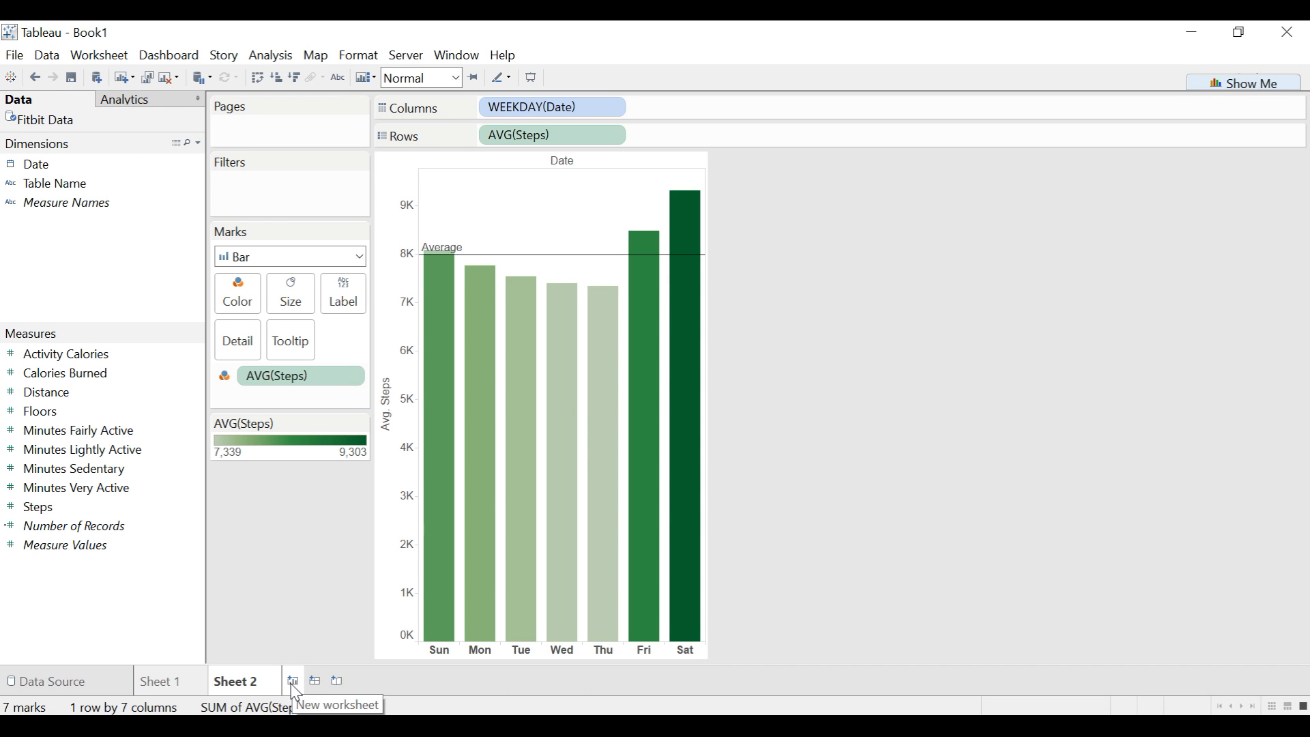
click(293, 682)
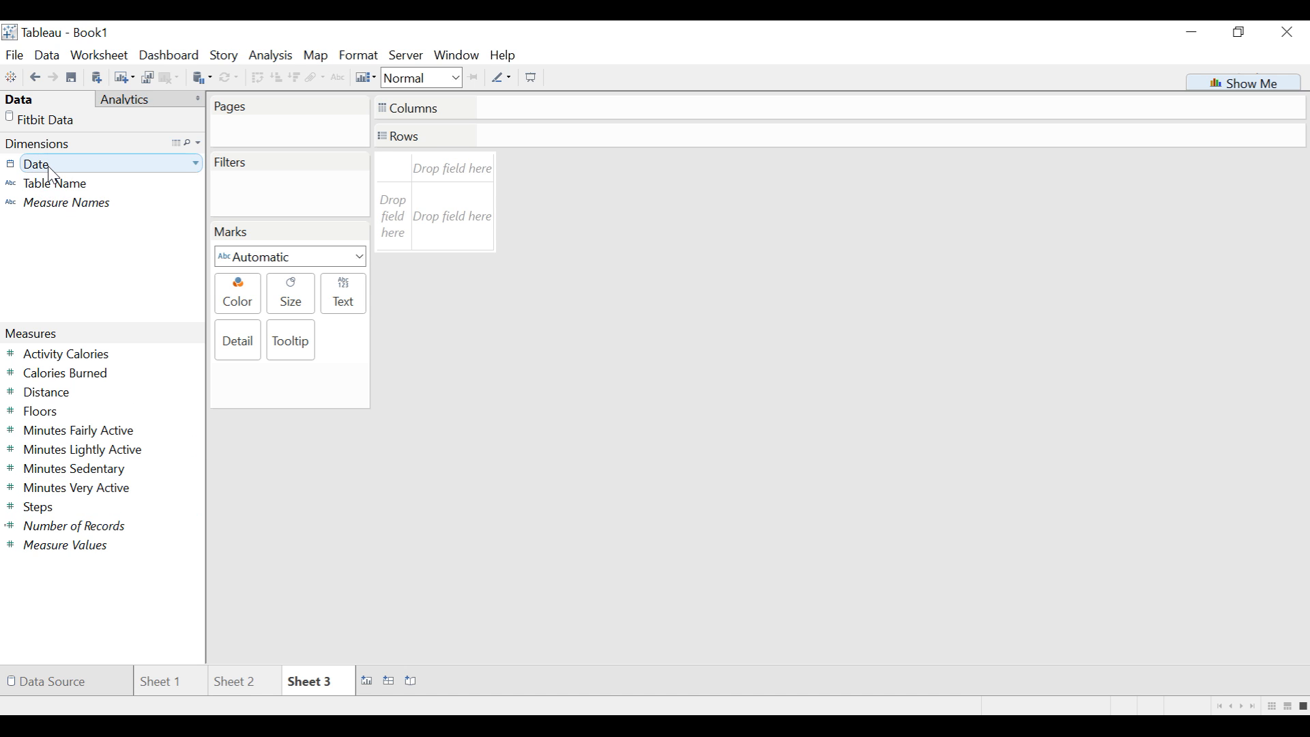
drag(54, 174, 501, 104)
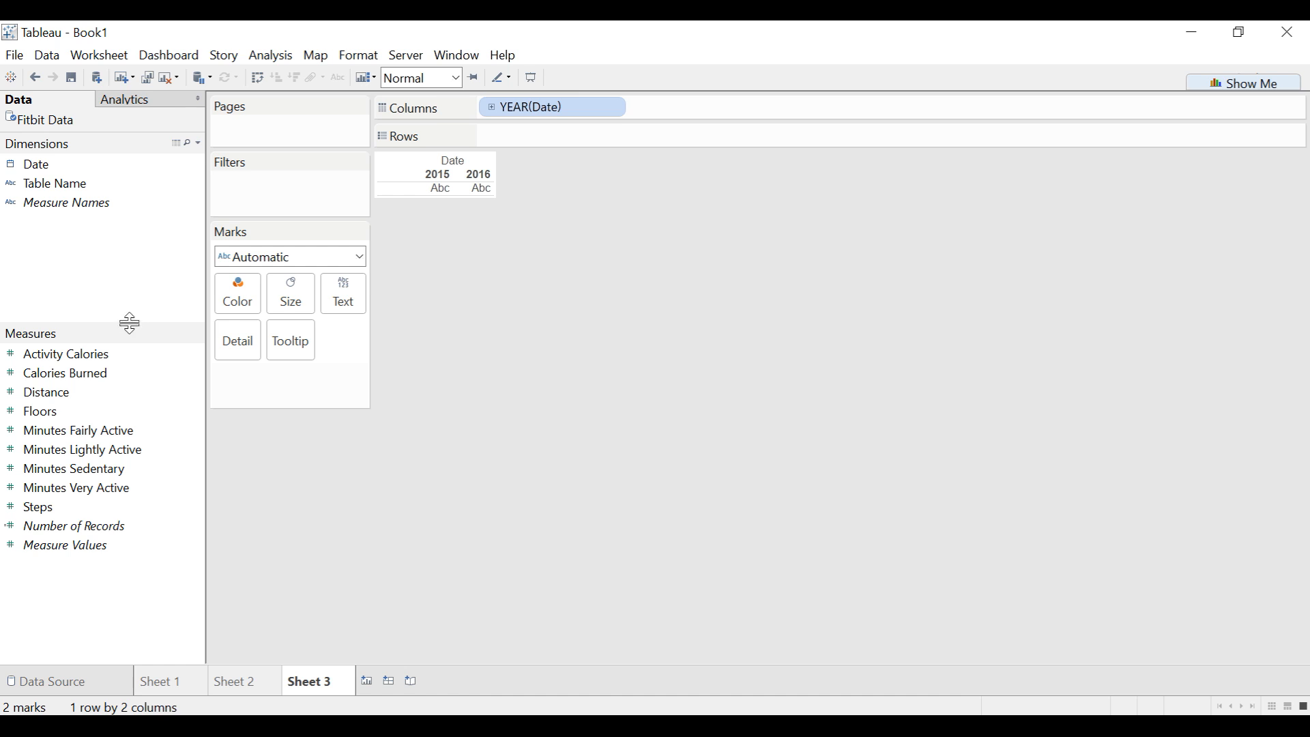
click(612, 109)
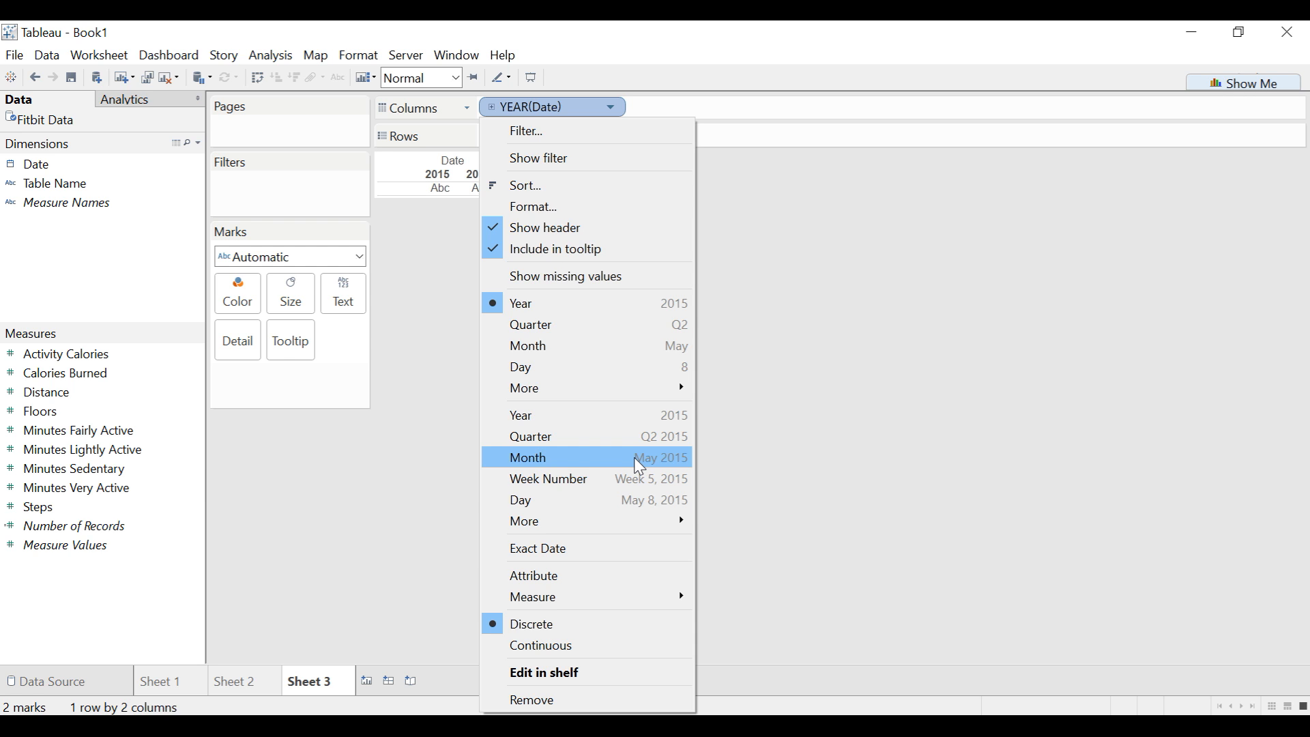
mouse_move(584, 399)
click(671, 472)
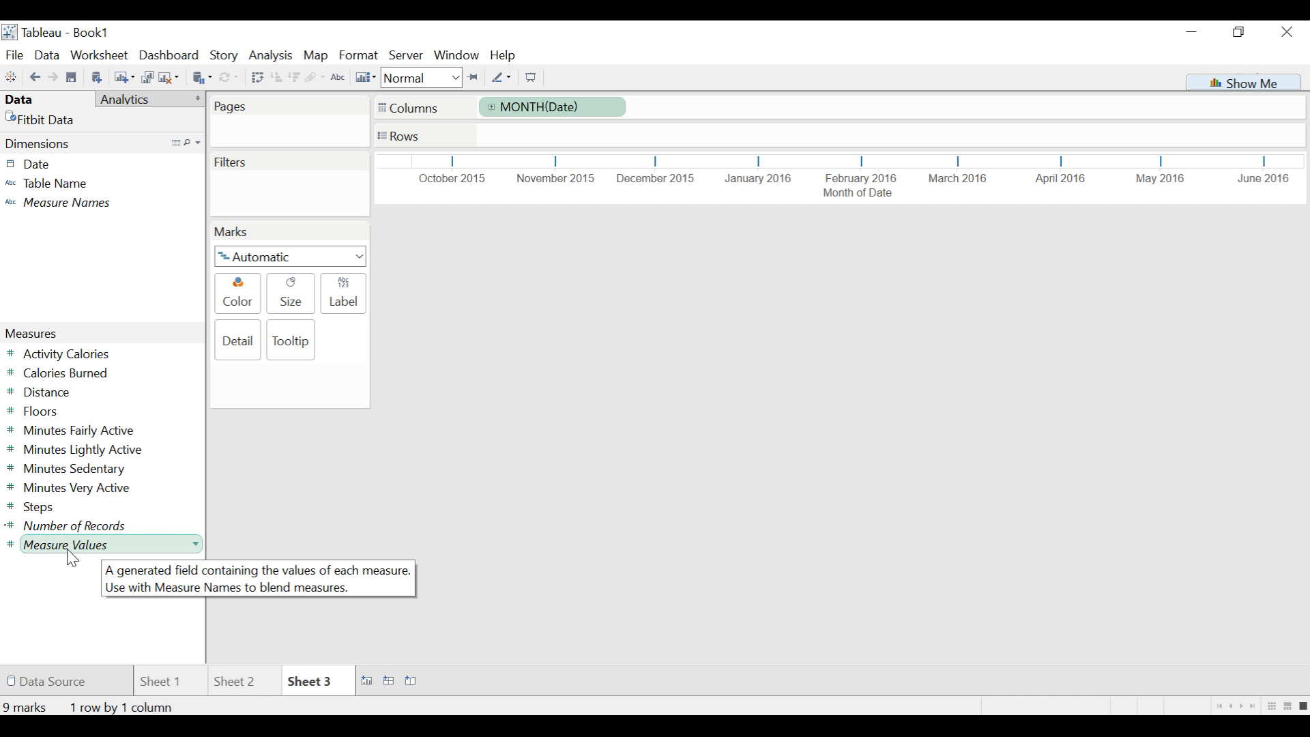
- Add Measure Values to the rows and color the monthly lines by Measure Names
drag(68, 551, 531, 129)
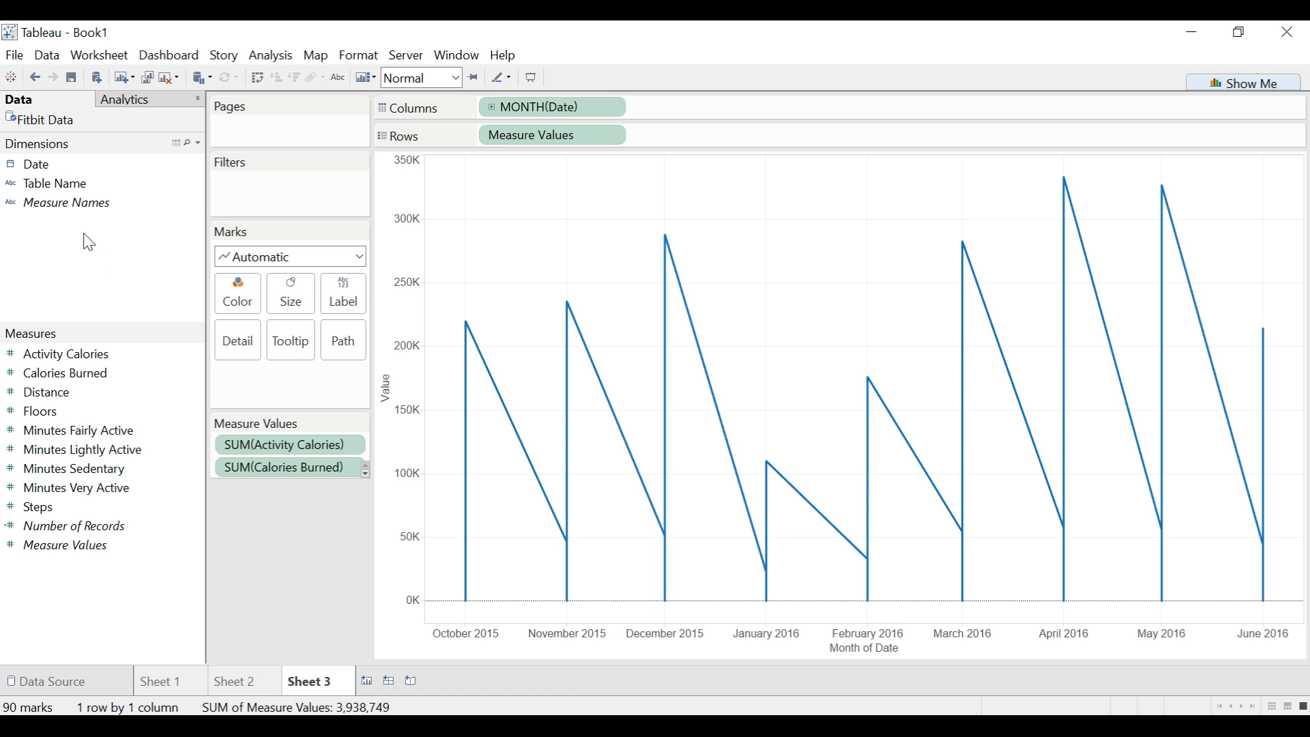
drag(65, 211, 242, 304)
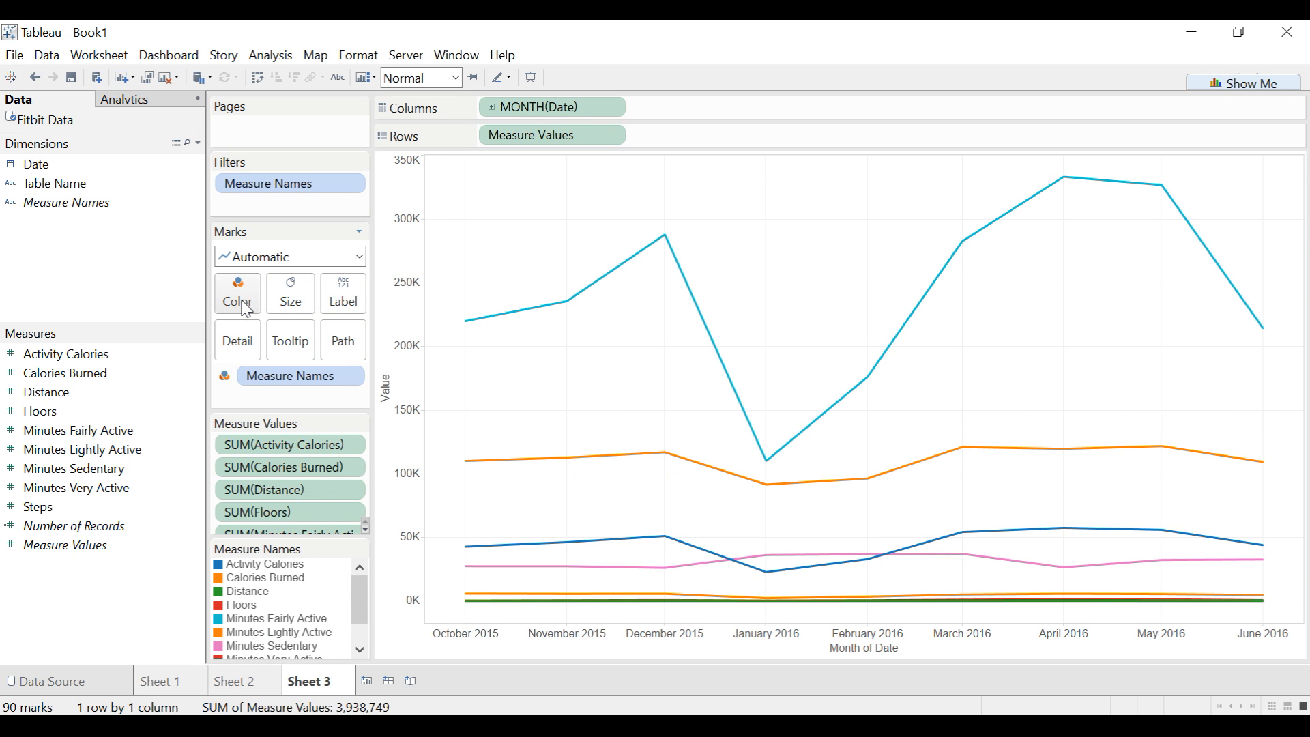
- Filter Measure Names to only Minutes Fairly Active, Minutes Lightly Active and Minutes Very Active
click(353, 182)
click(336, 212)
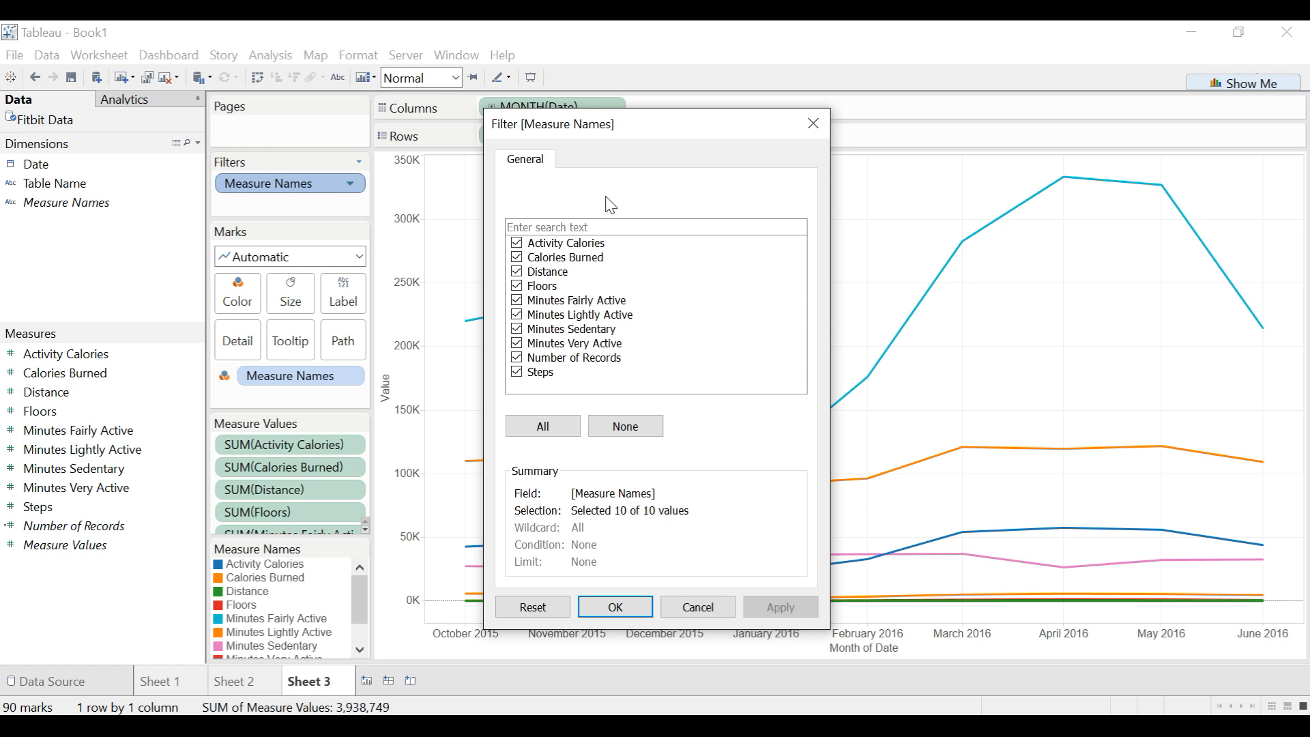
click(645, 434)
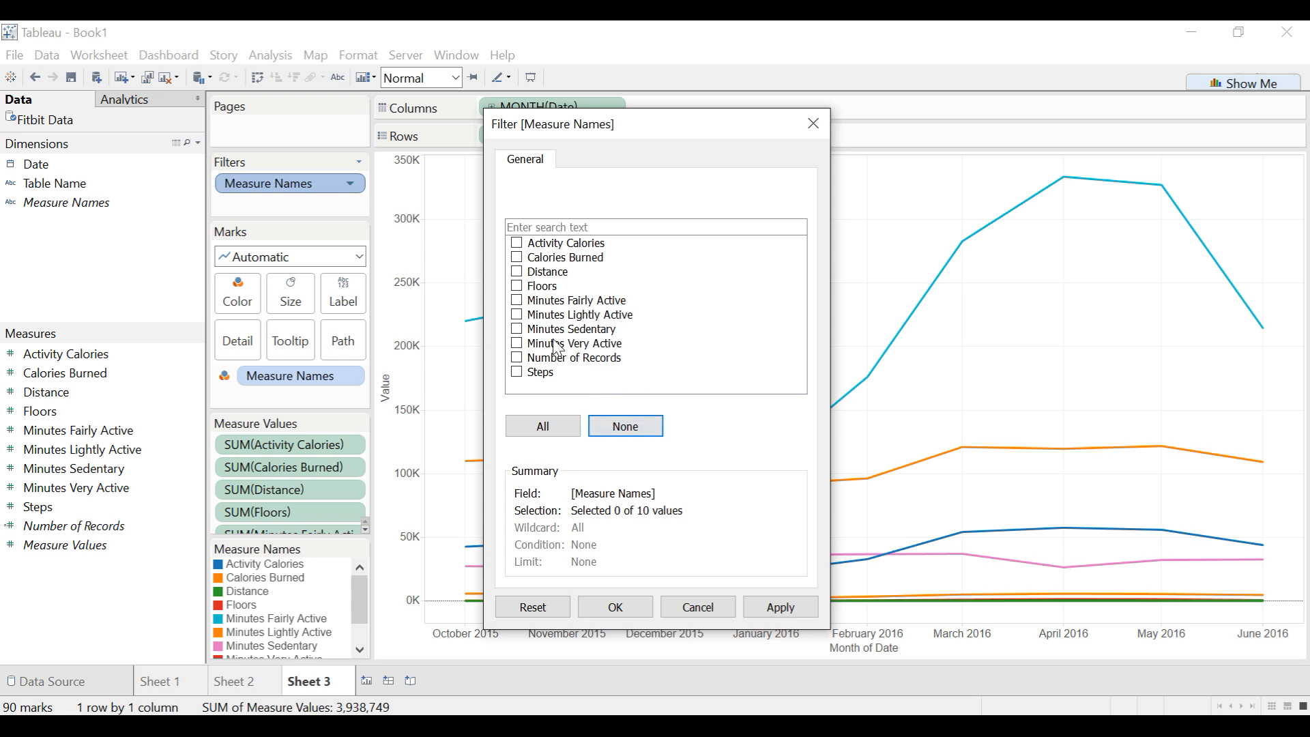
click(518, 301)
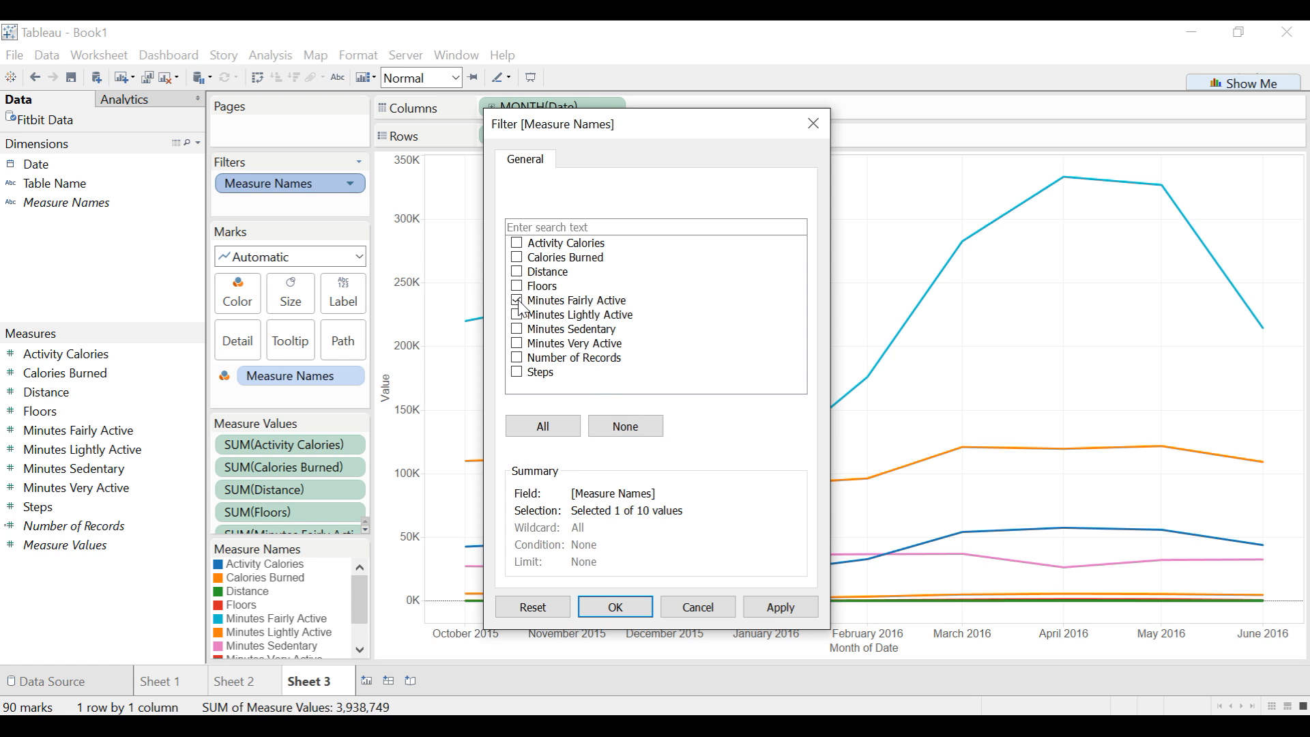
click(518, 316)
click(616, 607)
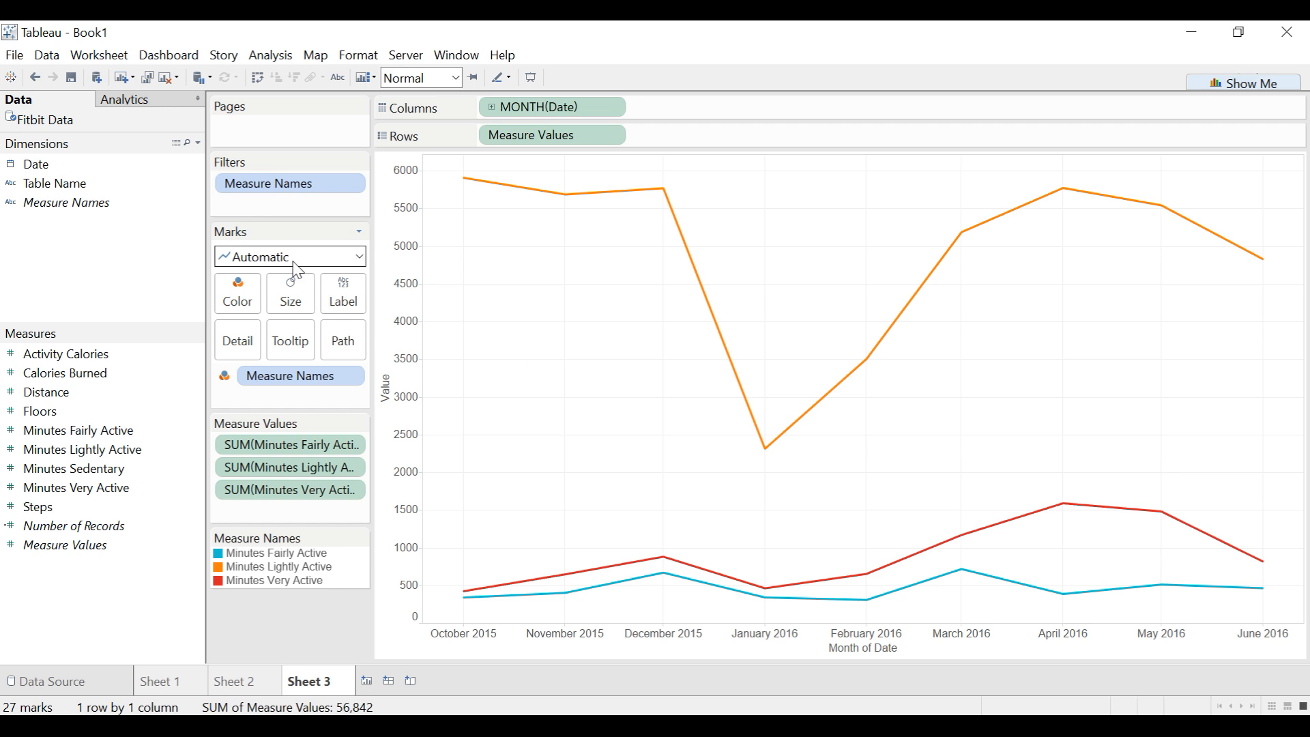
- Change the mark type to Area and reorder the color legend so Minutes Very Active comes first
click(360, 258)
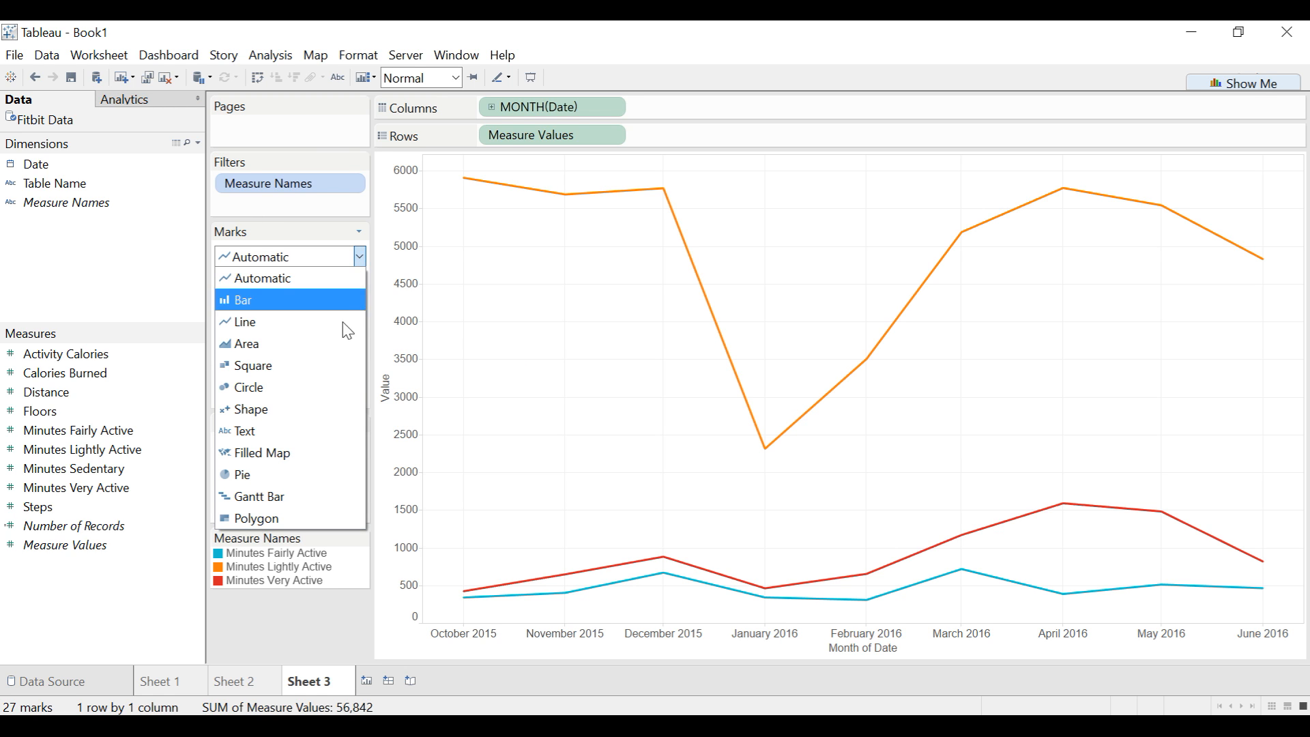
click(338, 354)
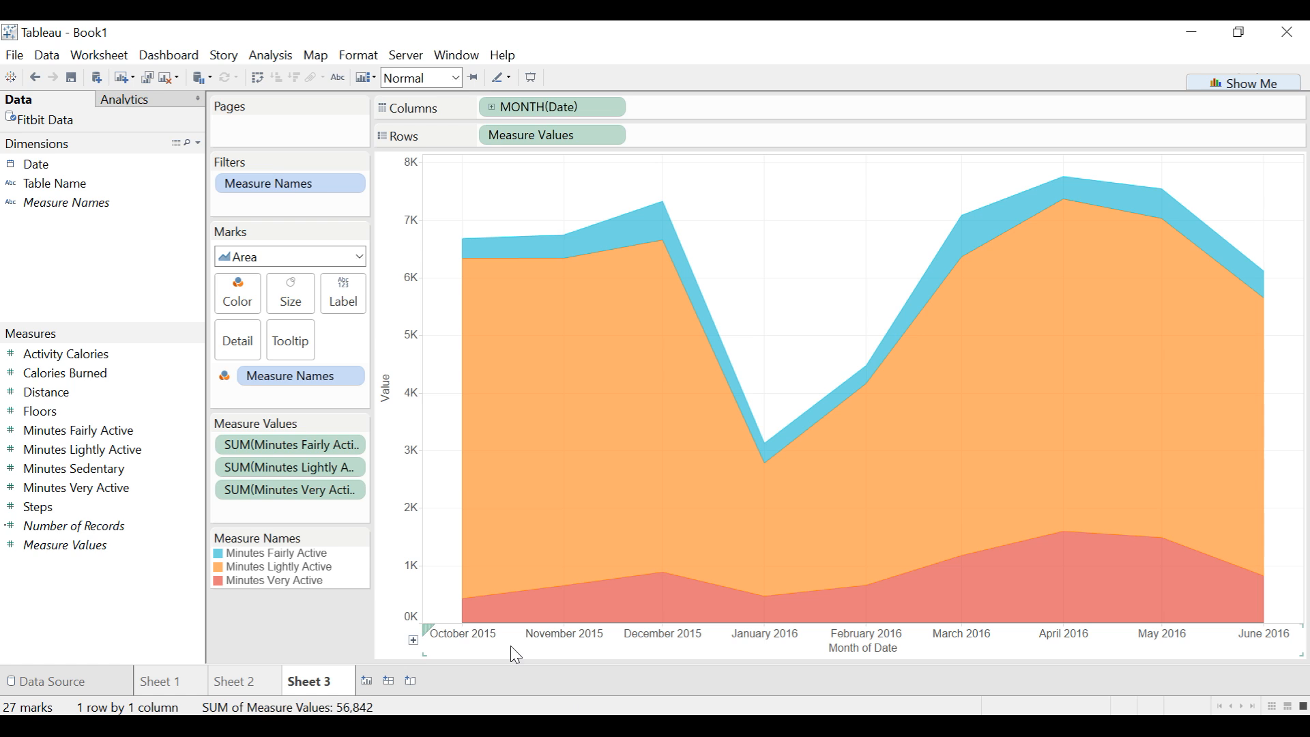
click(254, 585)
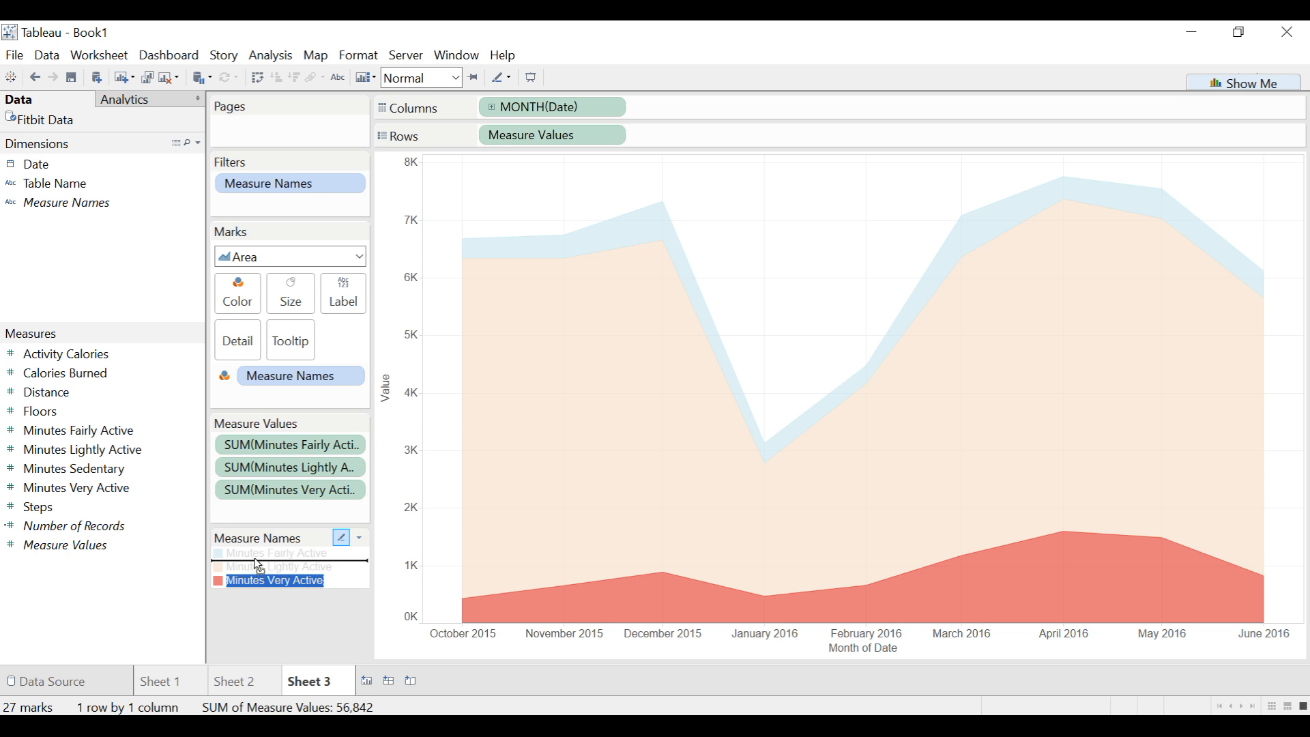
drag(258, 556, 259, 558)
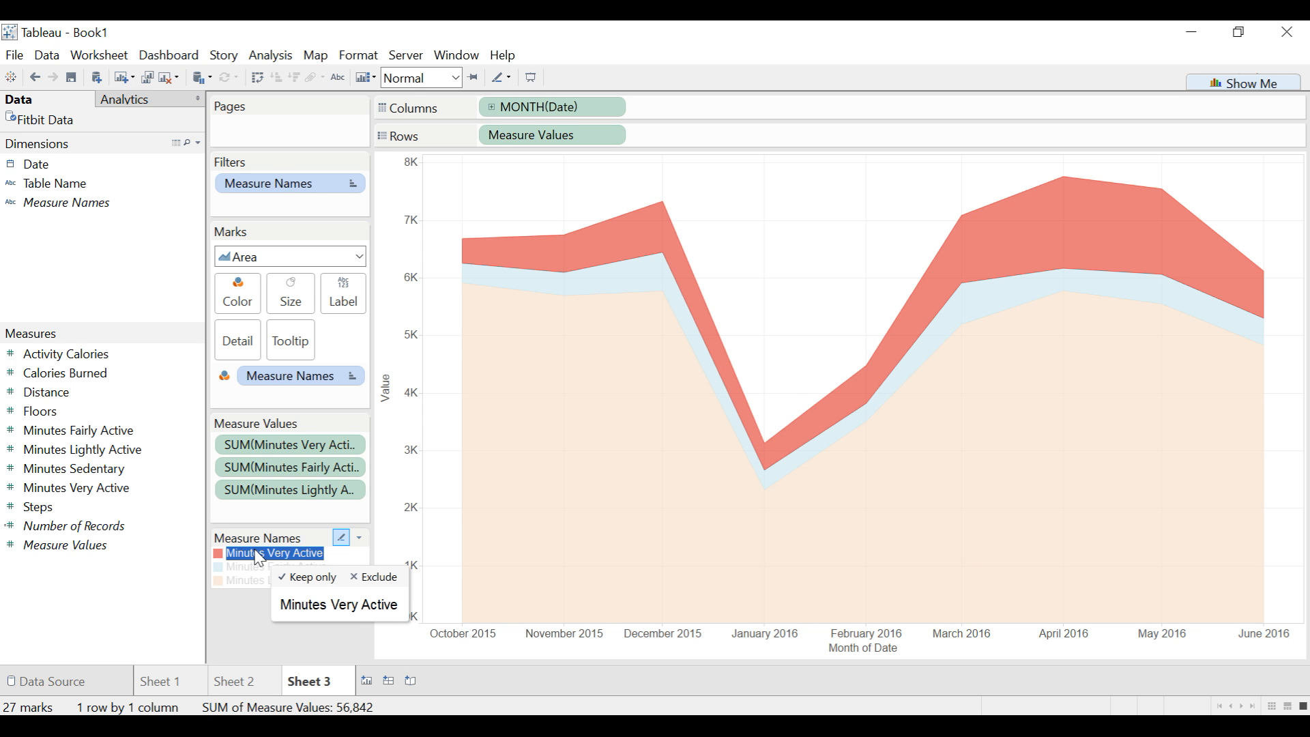
click(260, 557)
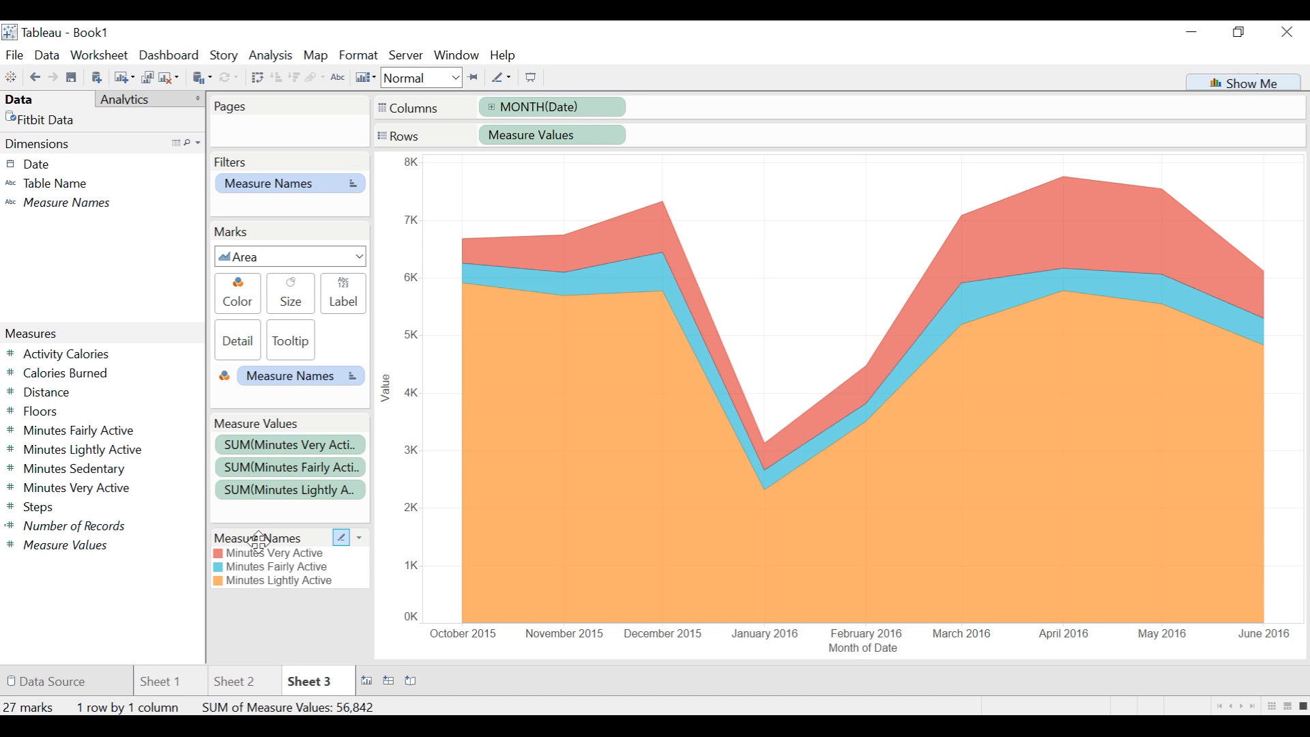
- Examine the available color palettes and the color assigned to each item in the Measure Names color settings, without changing anything
click(363, 543)
click(339, 560)
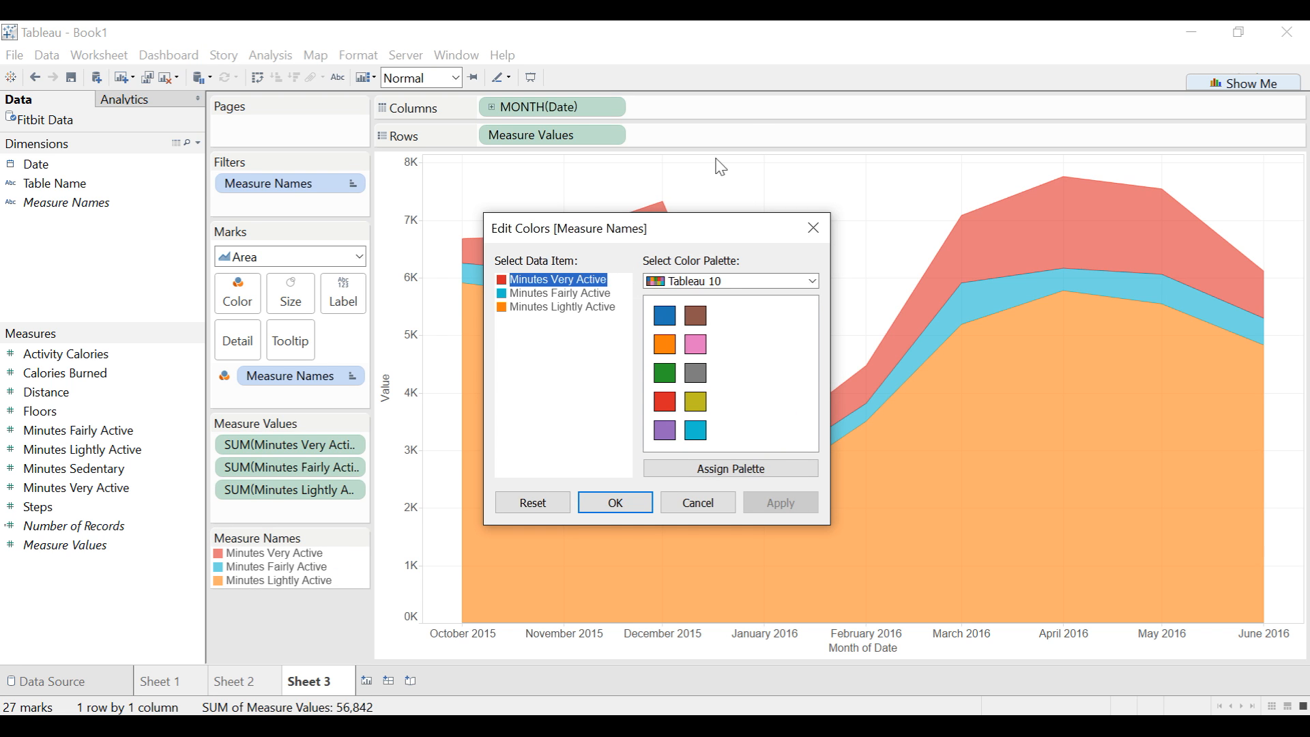
click(728, 281)
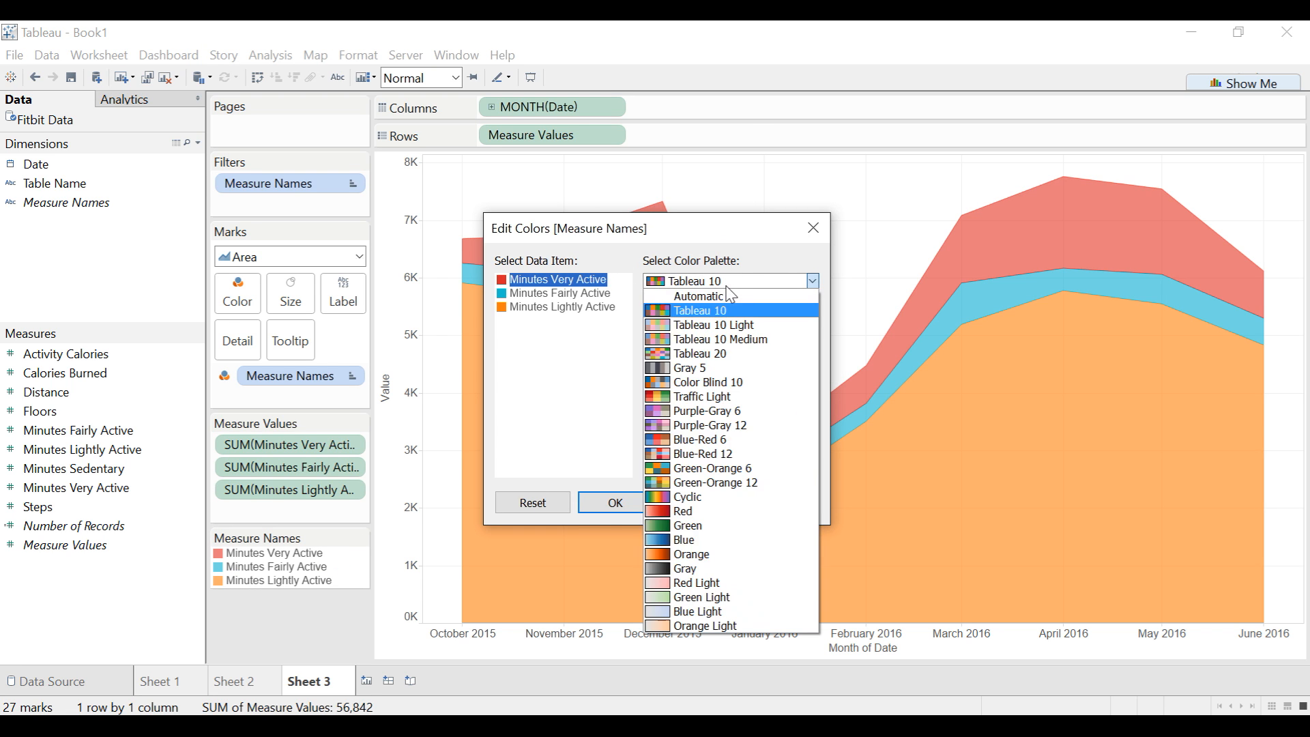
click(767, 261)
click(575, 308)
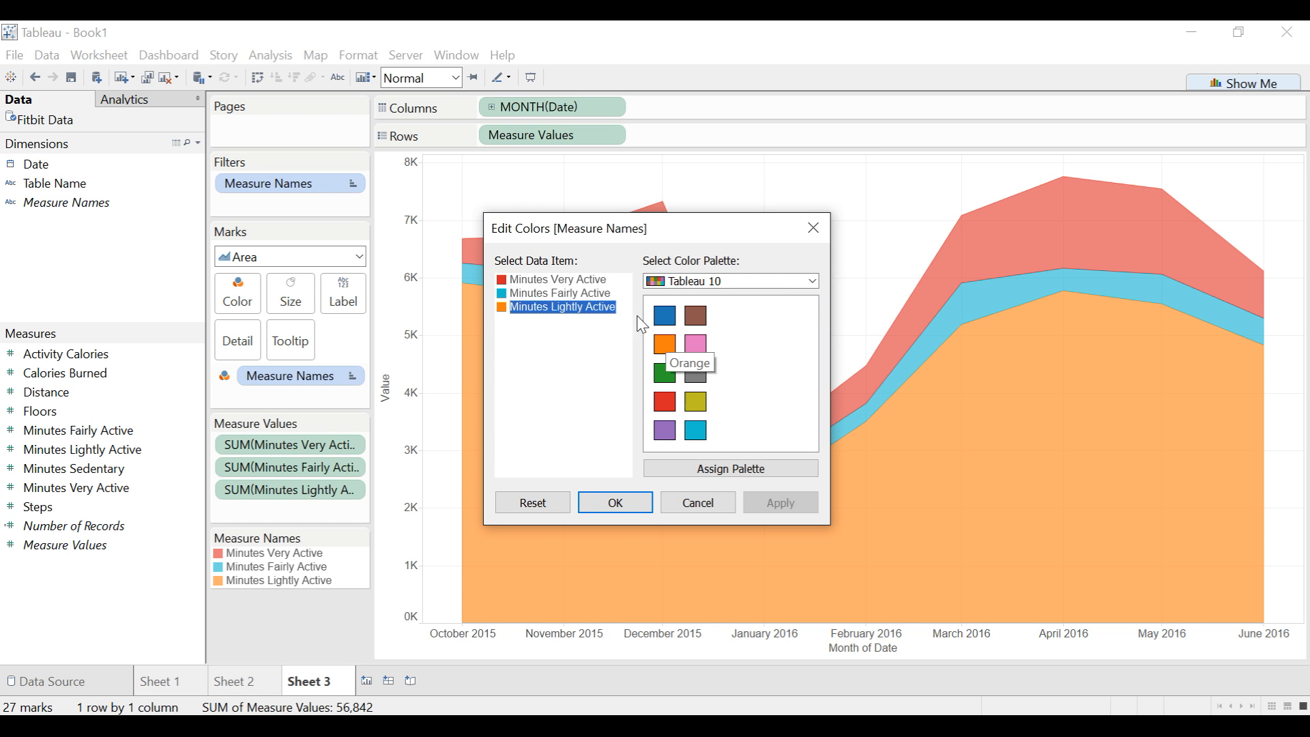
click(591, 294)
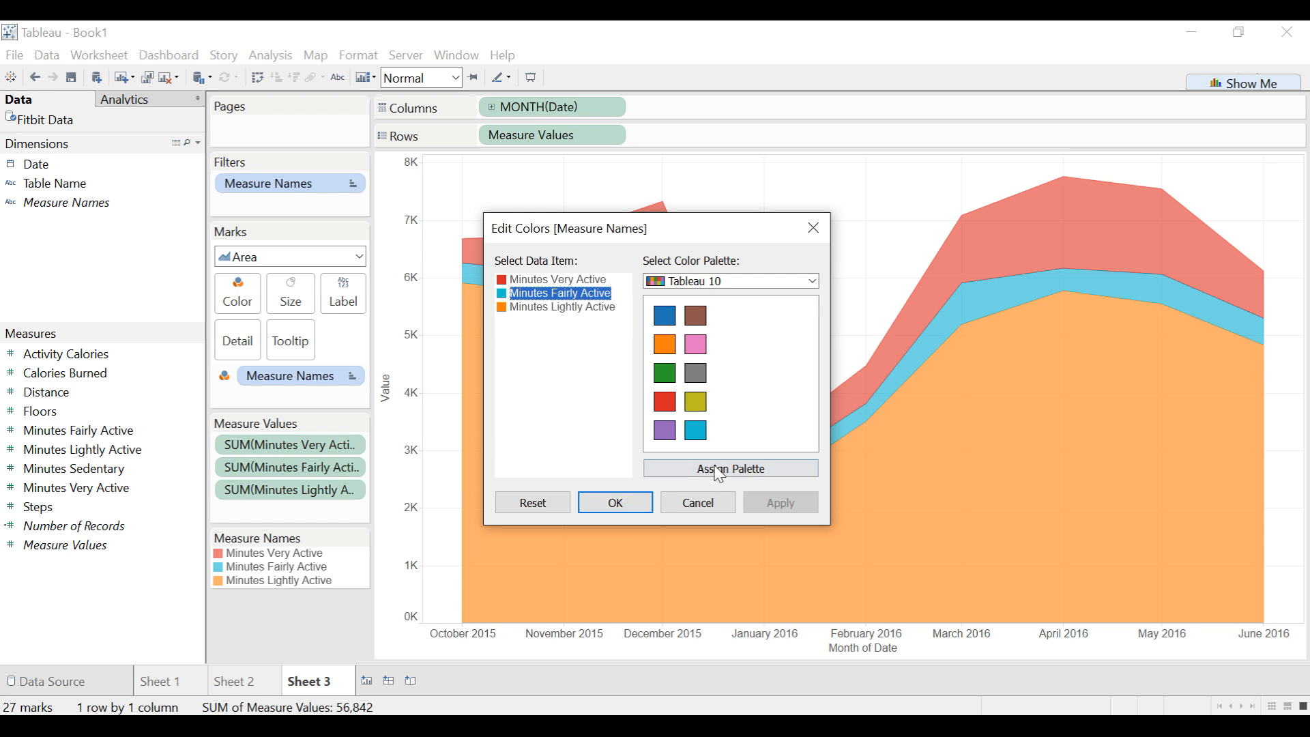
click(548, 277)
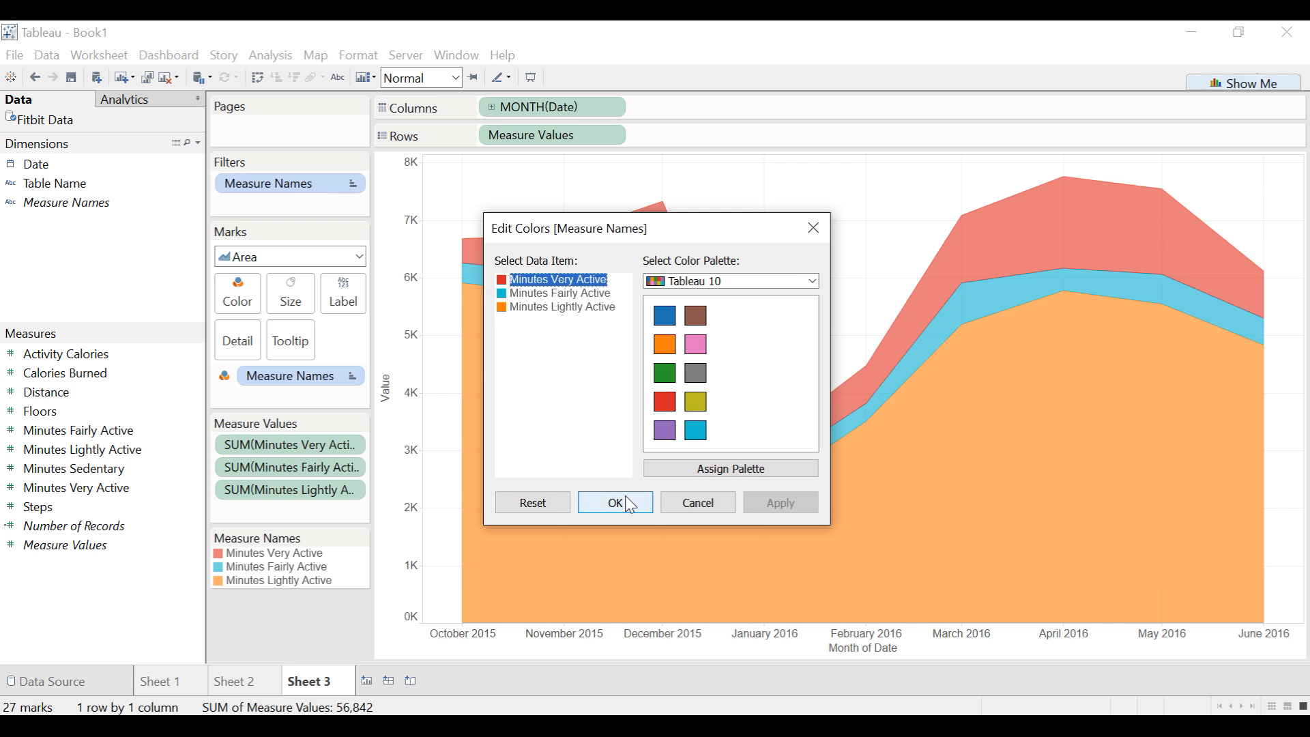
click(813, 228)
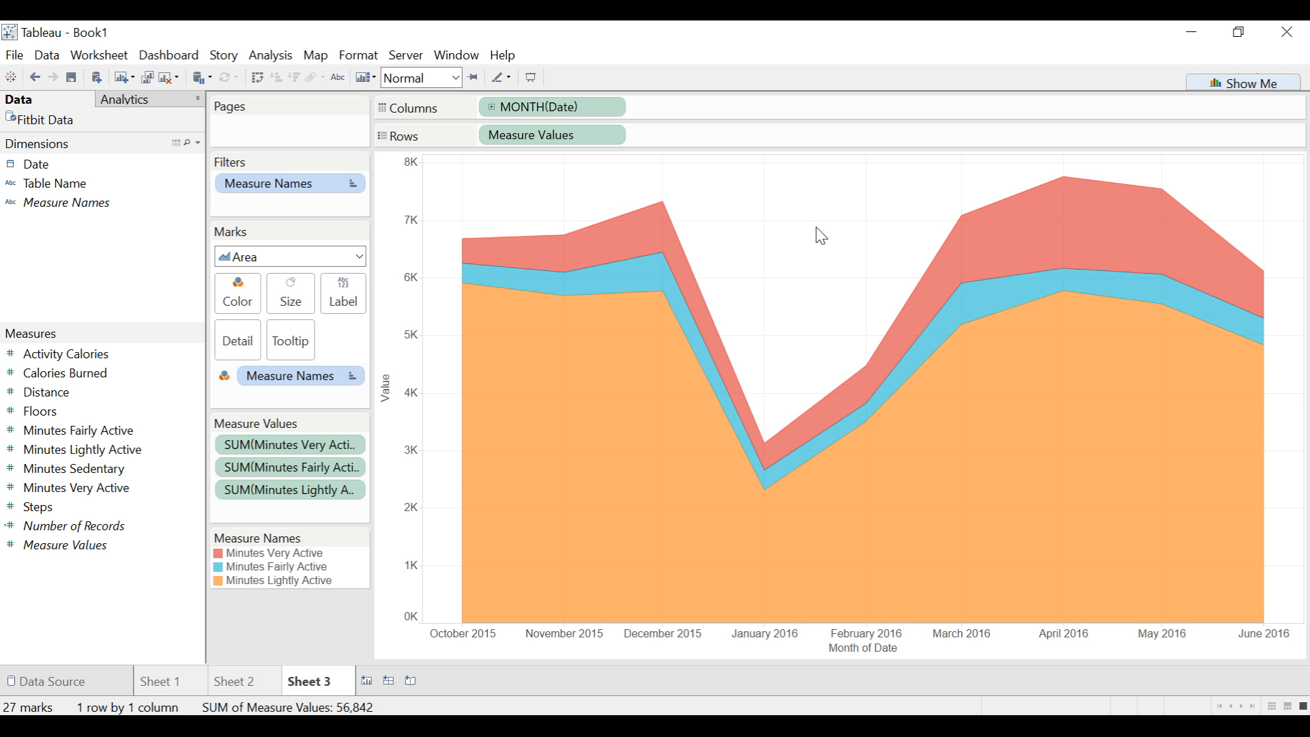
- Check the daily steps chart on Sheet 1, and filter Sheet 3 to all Steps values of at least 1
mouse_move(771, 521)
click(192, 685)
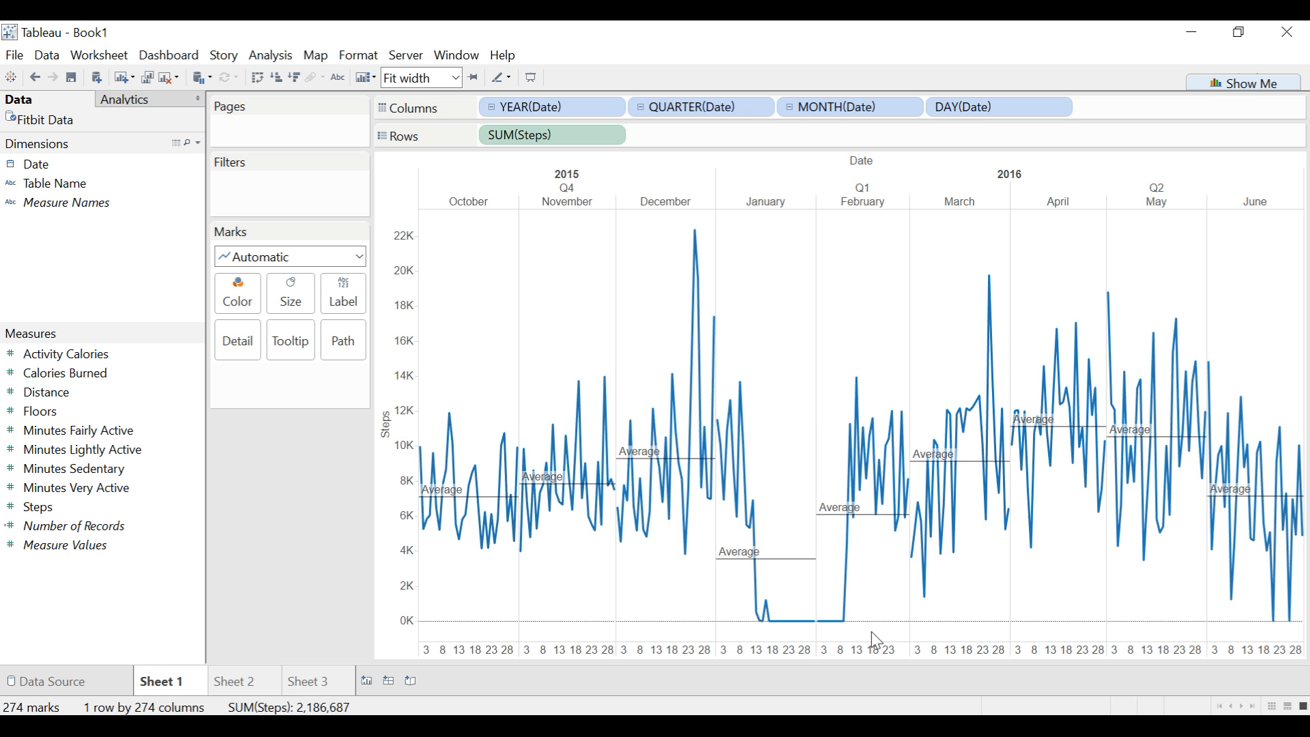
click(328, 684)
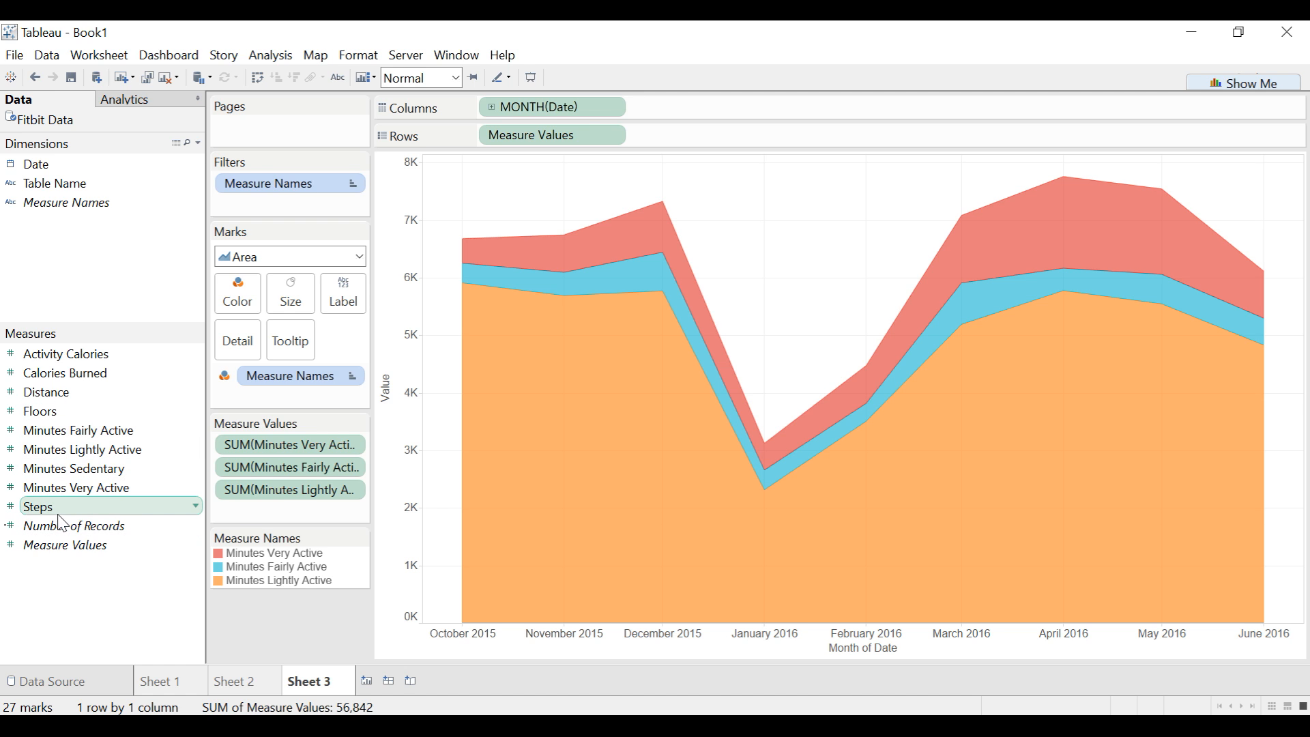
drag(60, 517, 242, 218)
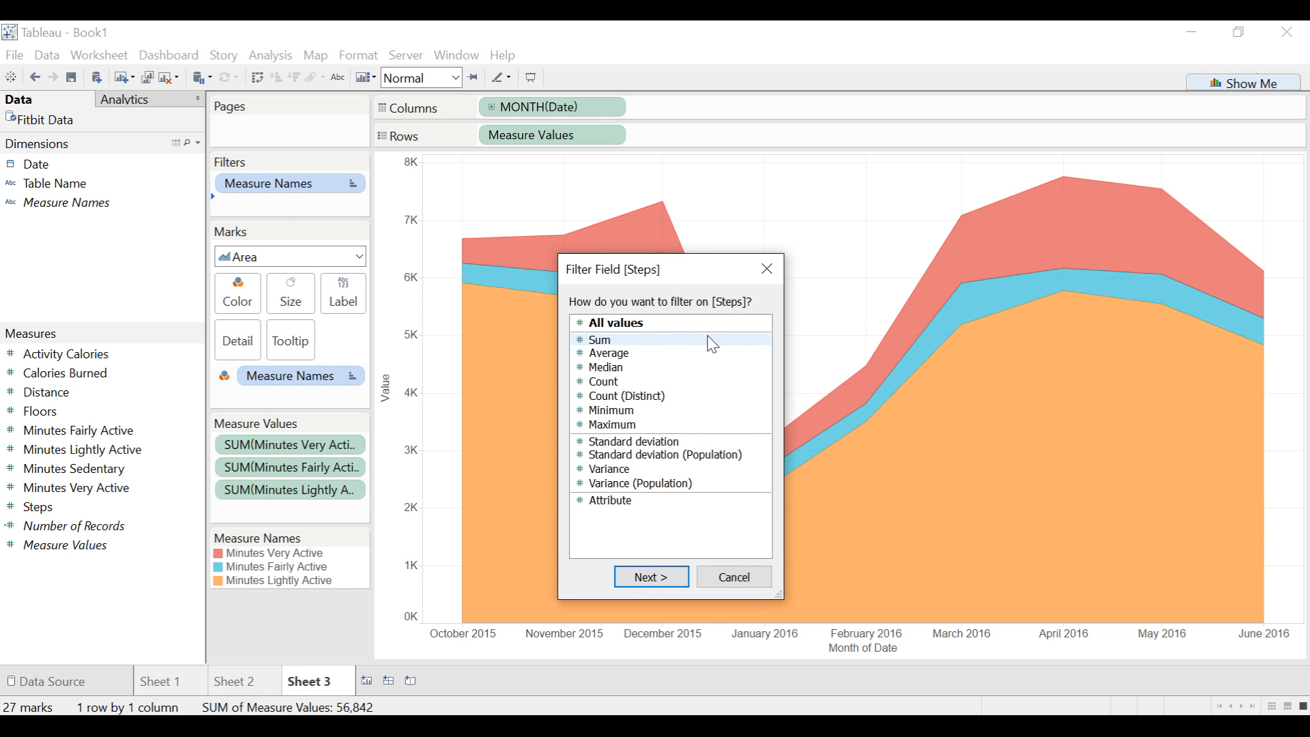
click(672, 326)
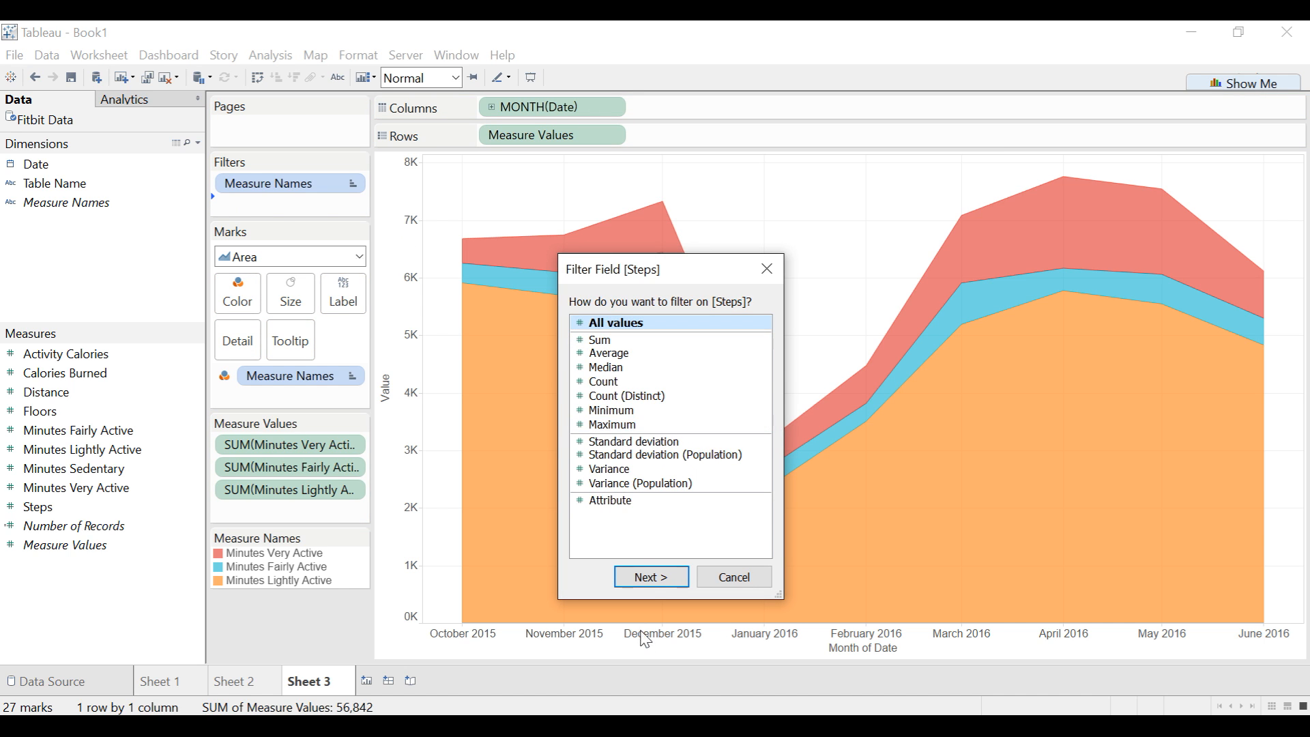
click(651, 576)
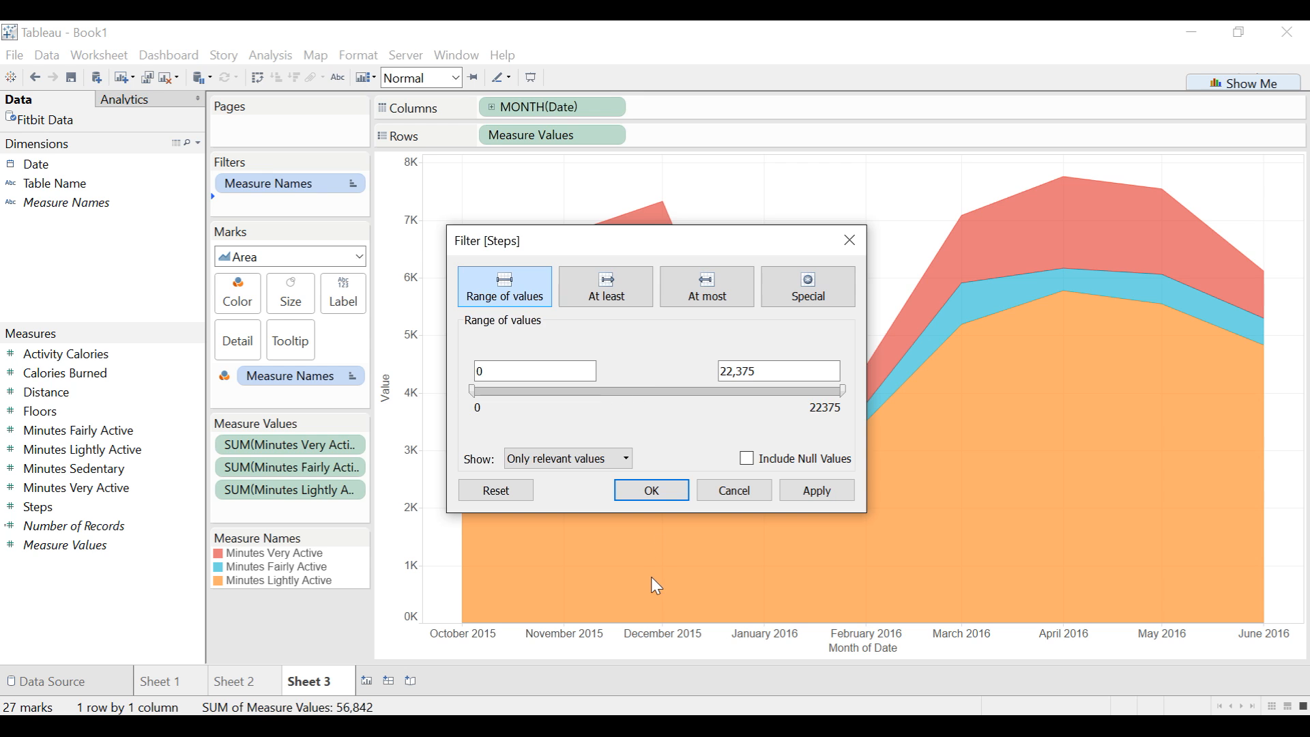
click(603, 299)
click(490, 370)
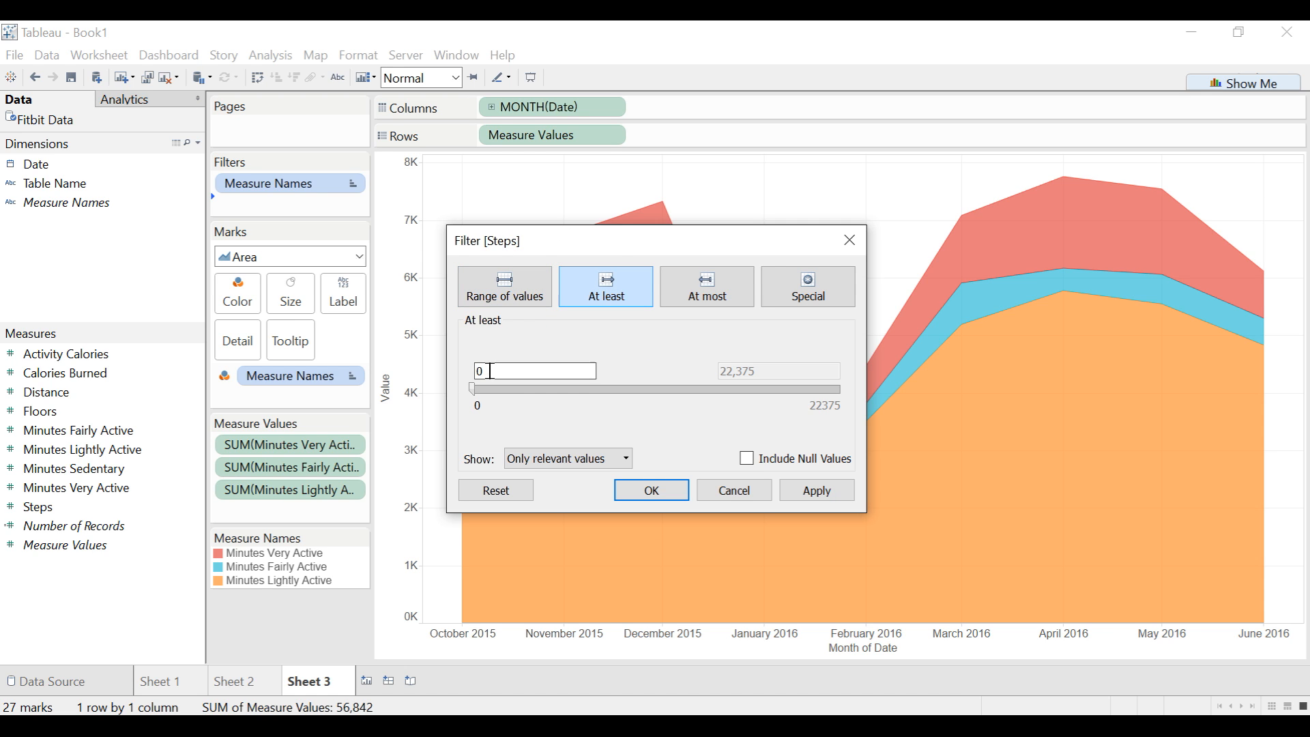
drag(490, 370, 417, 367)
text(1)
key(Tab)
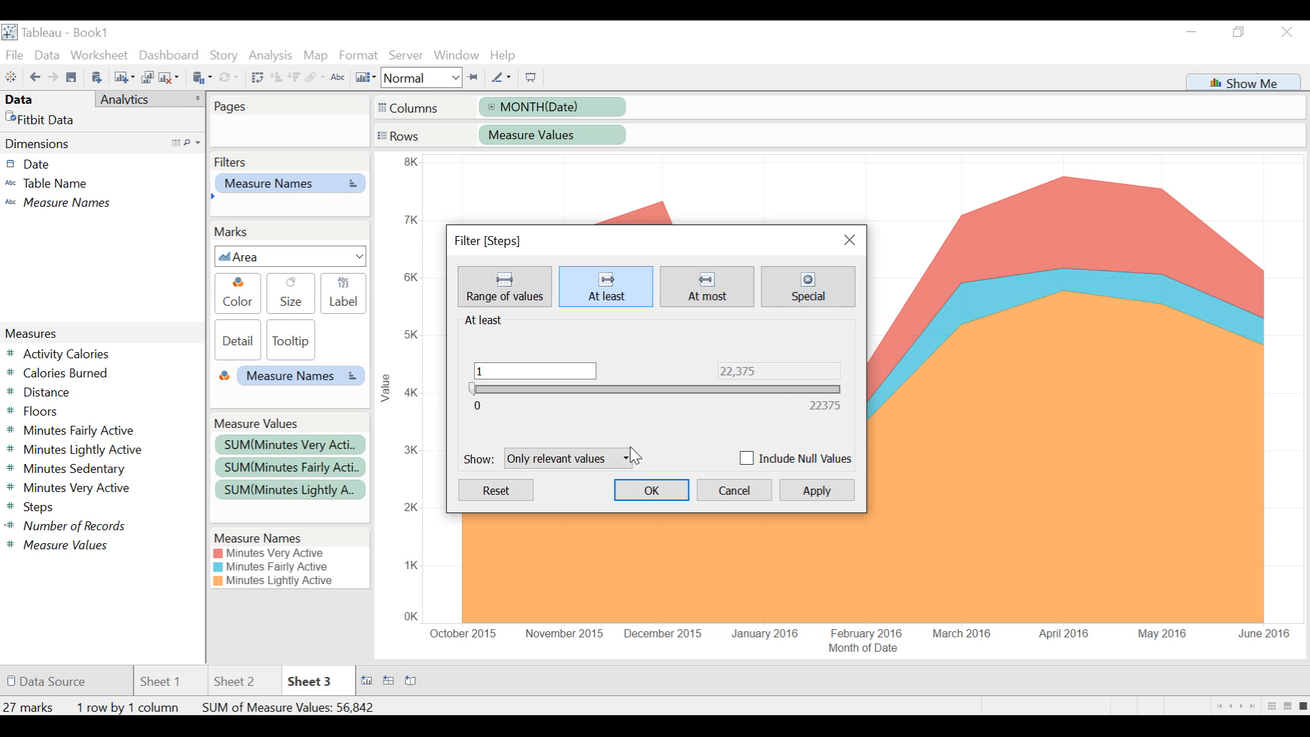
click(675, 500)
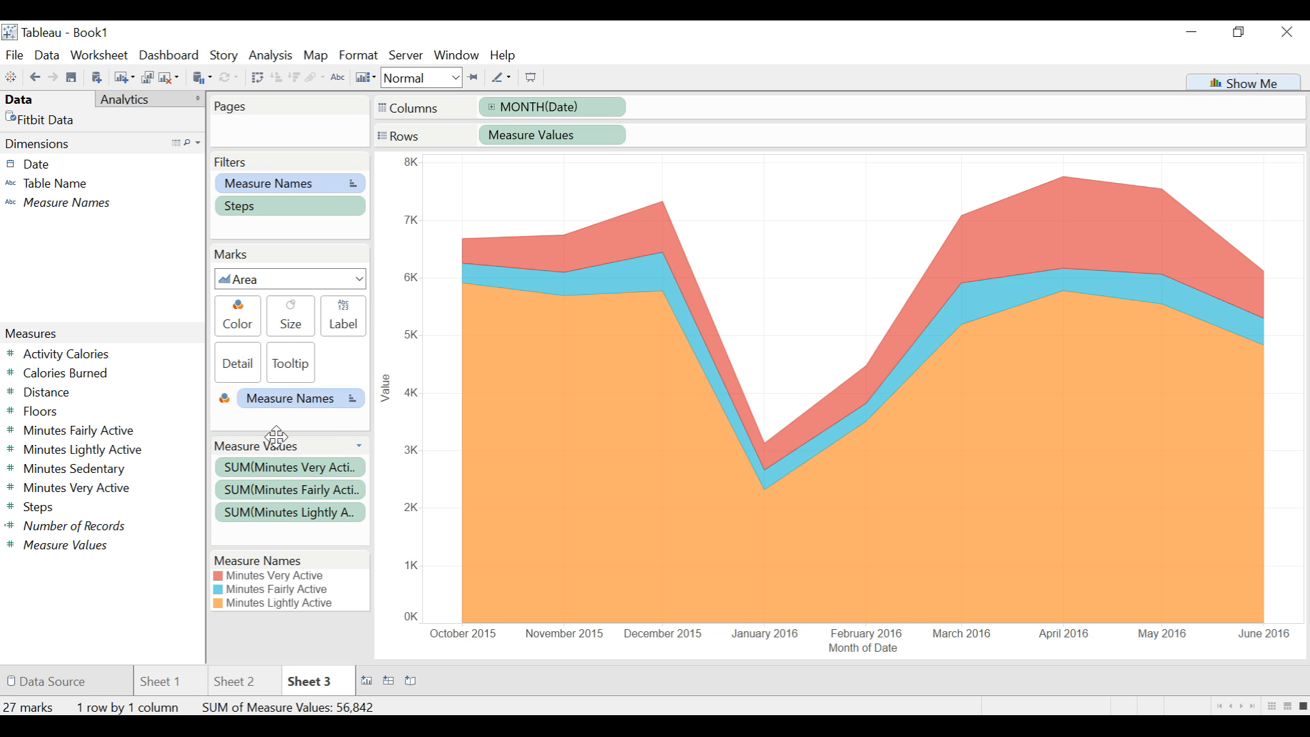
- Change the aggregation of Minutes Very Active, Minutes Fairly Active and Minutes Lightly Active to Average
click(350, 466)
mouse_move(350, 614)
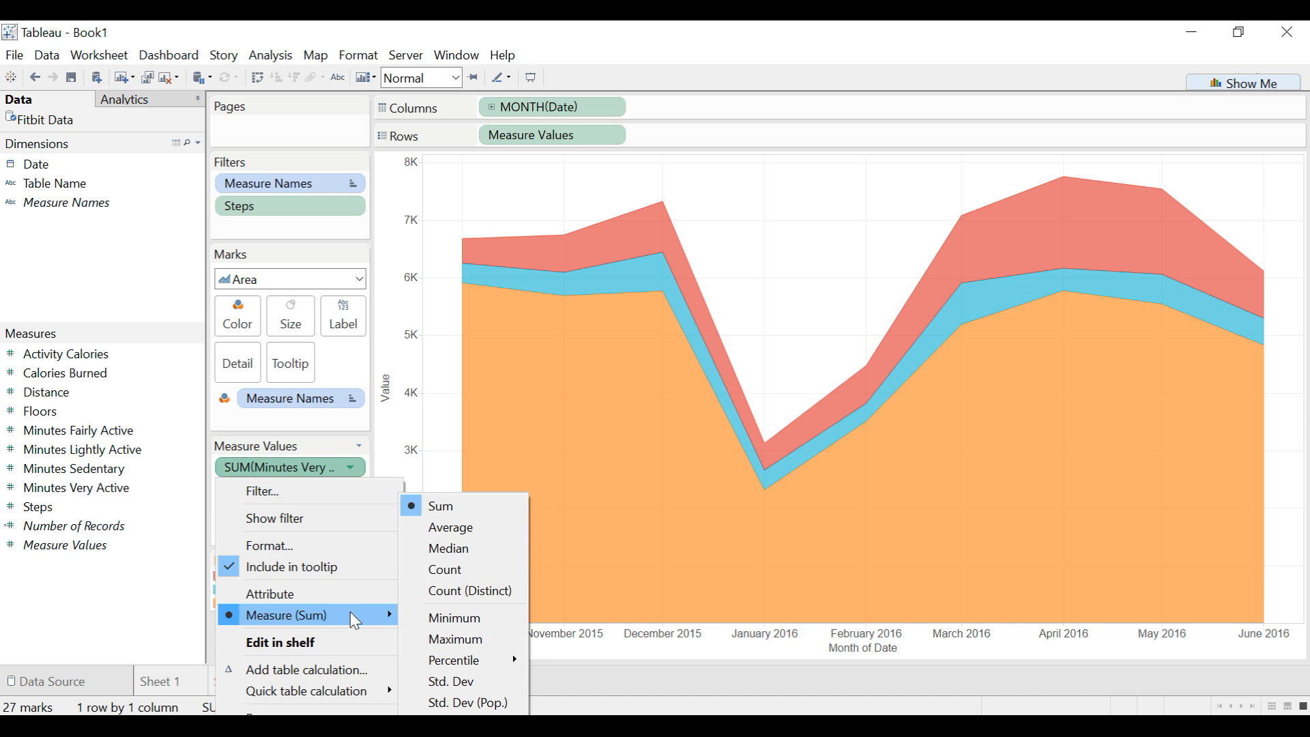
click(477, 531)
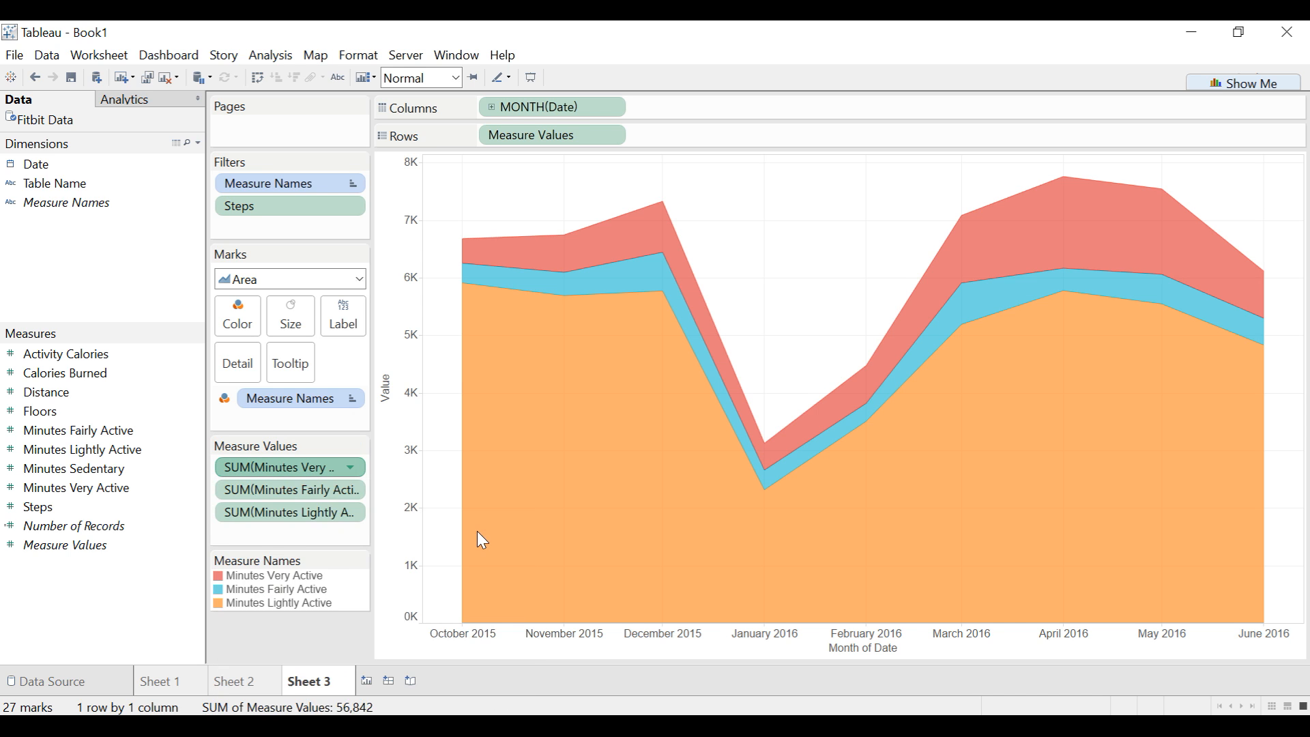
click(351, 490)
mouse_move(338, 638)
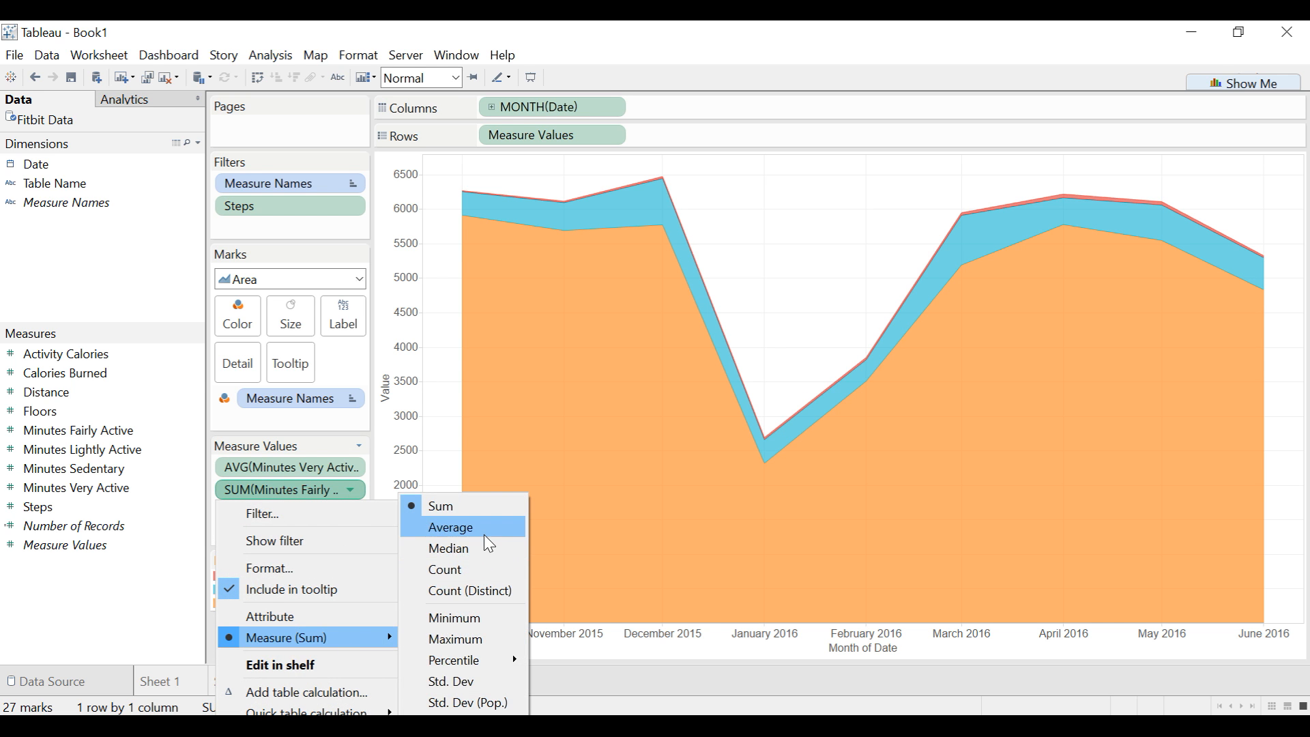
click(489, 544)
click(353, 511)
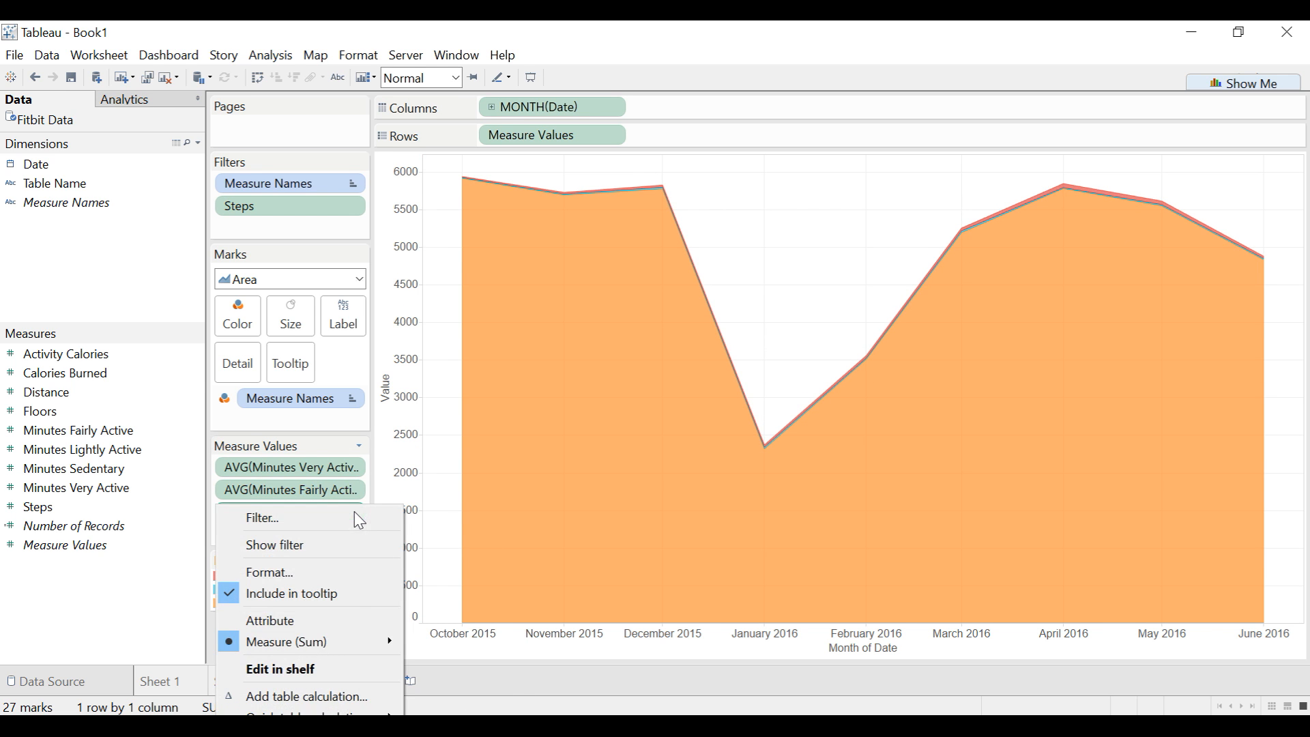
mouse_move(349, 642)
click(463, 530)
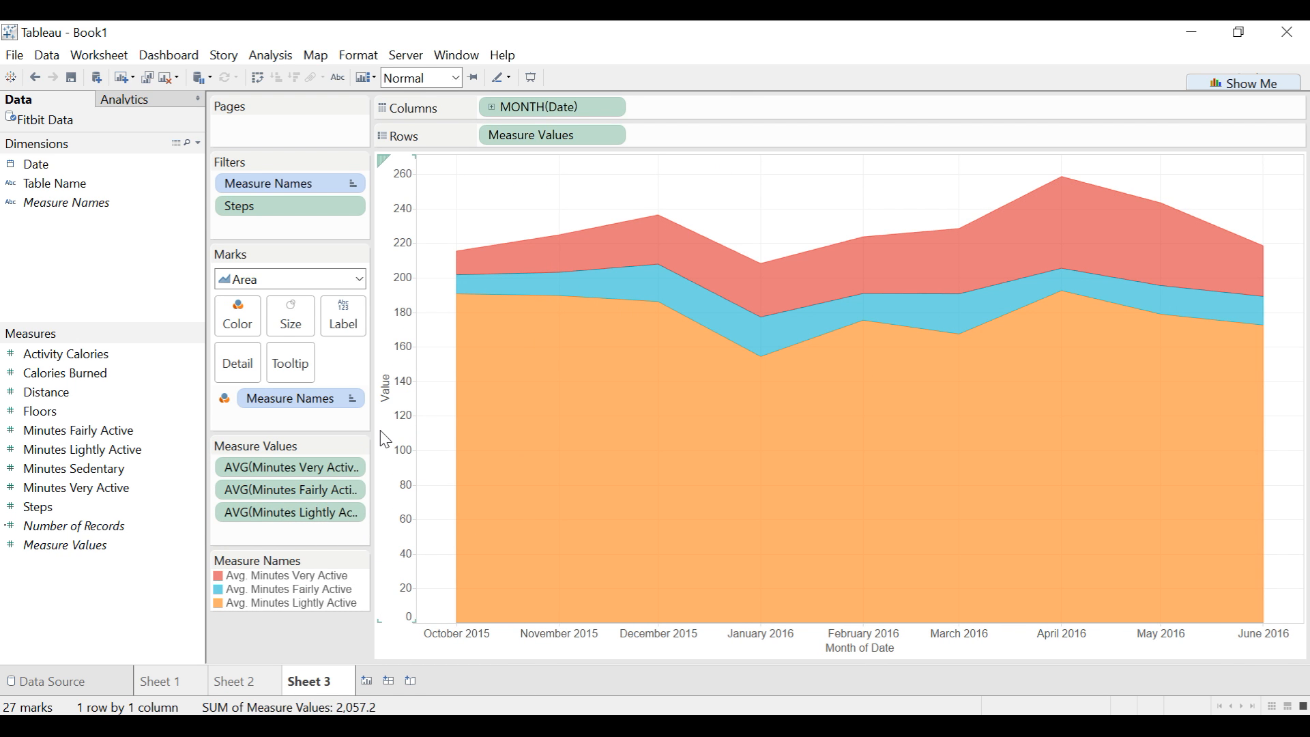
- Check the chart titles on the published Fitbit dashboard in the browser, and rename Sheet 3 in Tableau as Activity Minutes
mouse_move(760, 282)
click(488, 660)
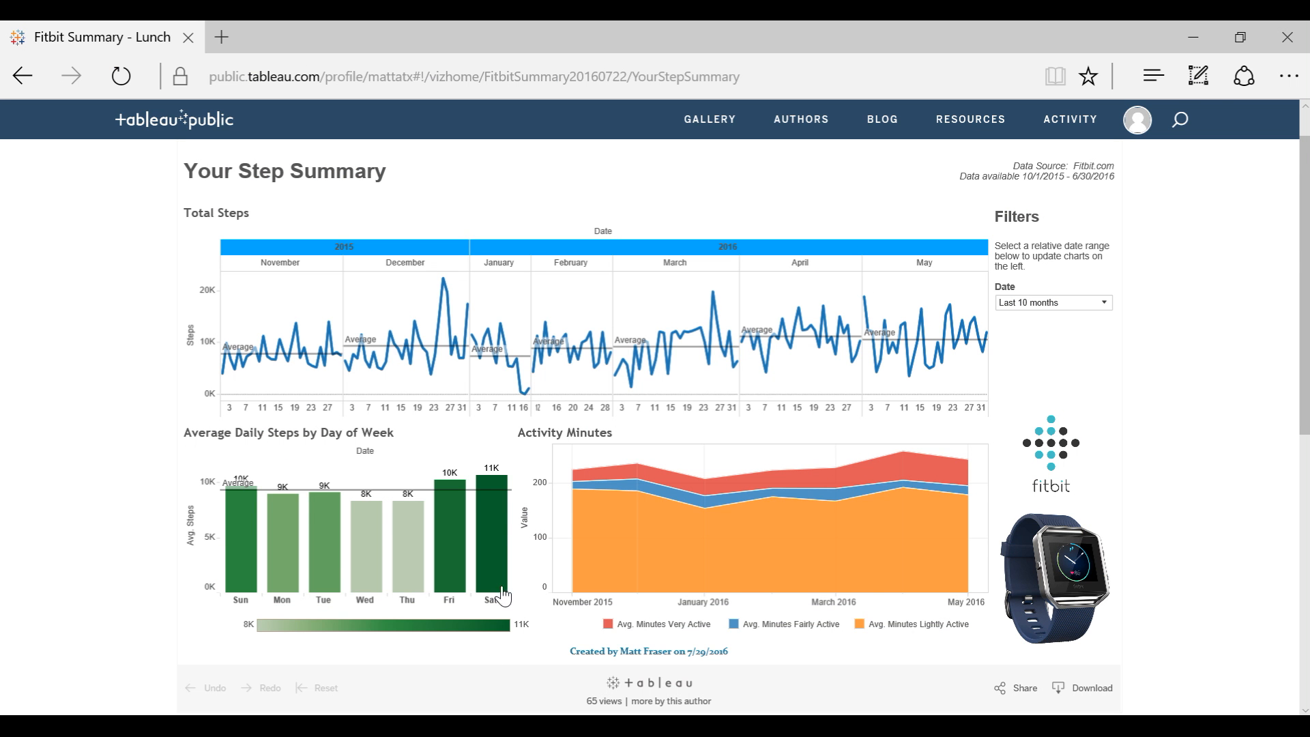
click(409, 725)
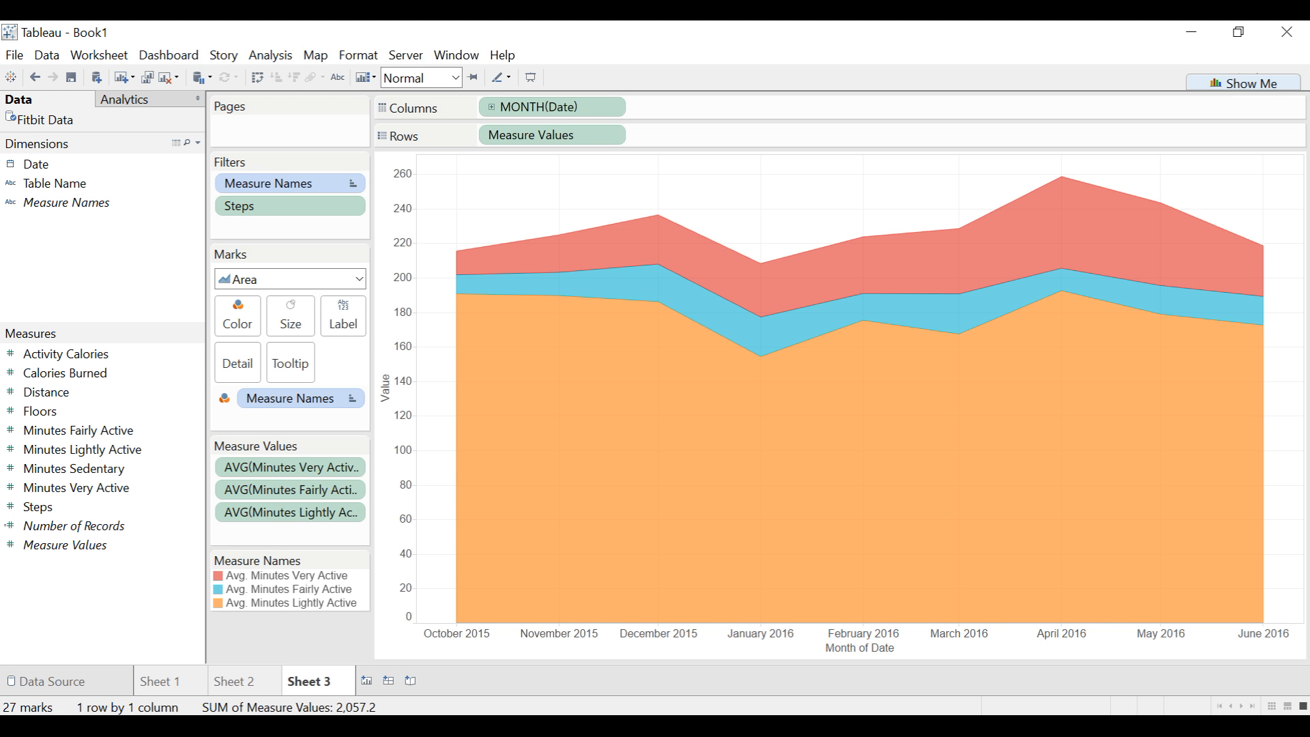
double_click(324, 685)
text(Act)
text(vi)
key(BackSpace)
key(BackSpace)
text(ivity Minutes)
key(Return)
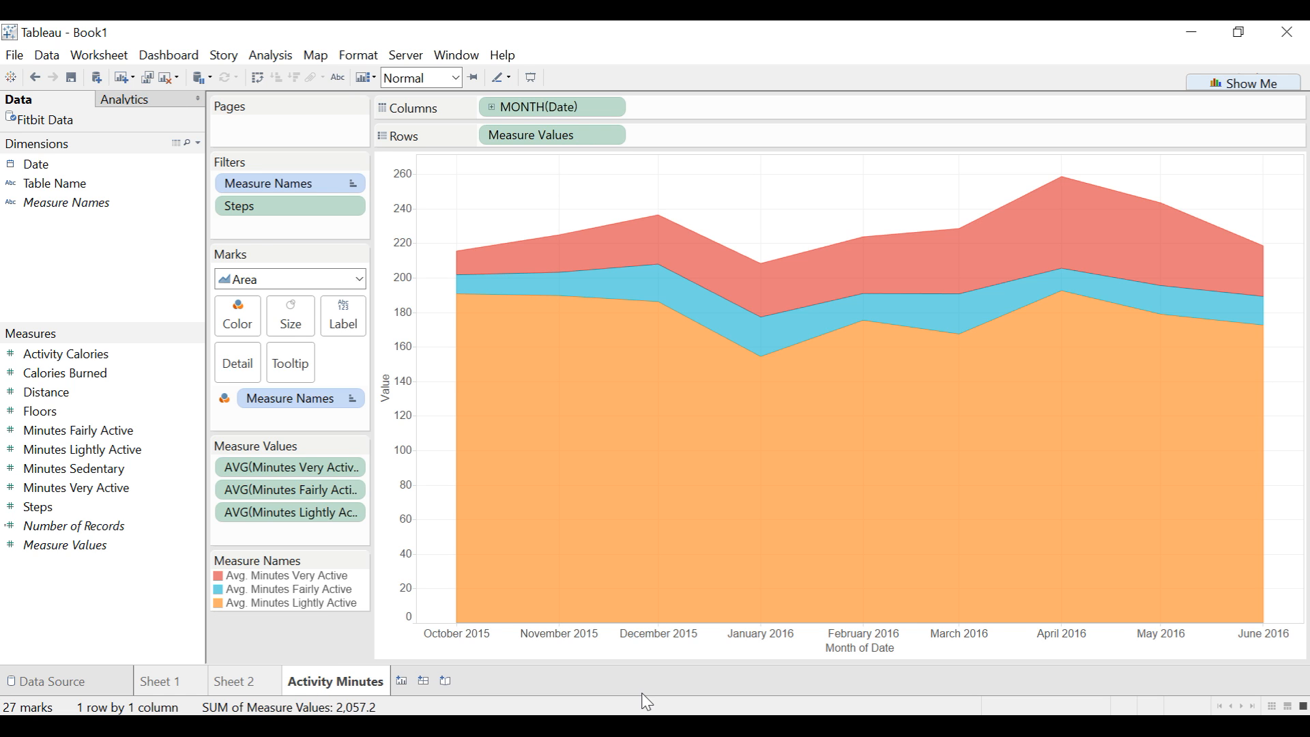
- Rename the Sheet 2 worksheet with the weekday bar chart as Average Daily Steps by Day of Week
click(270, 685)
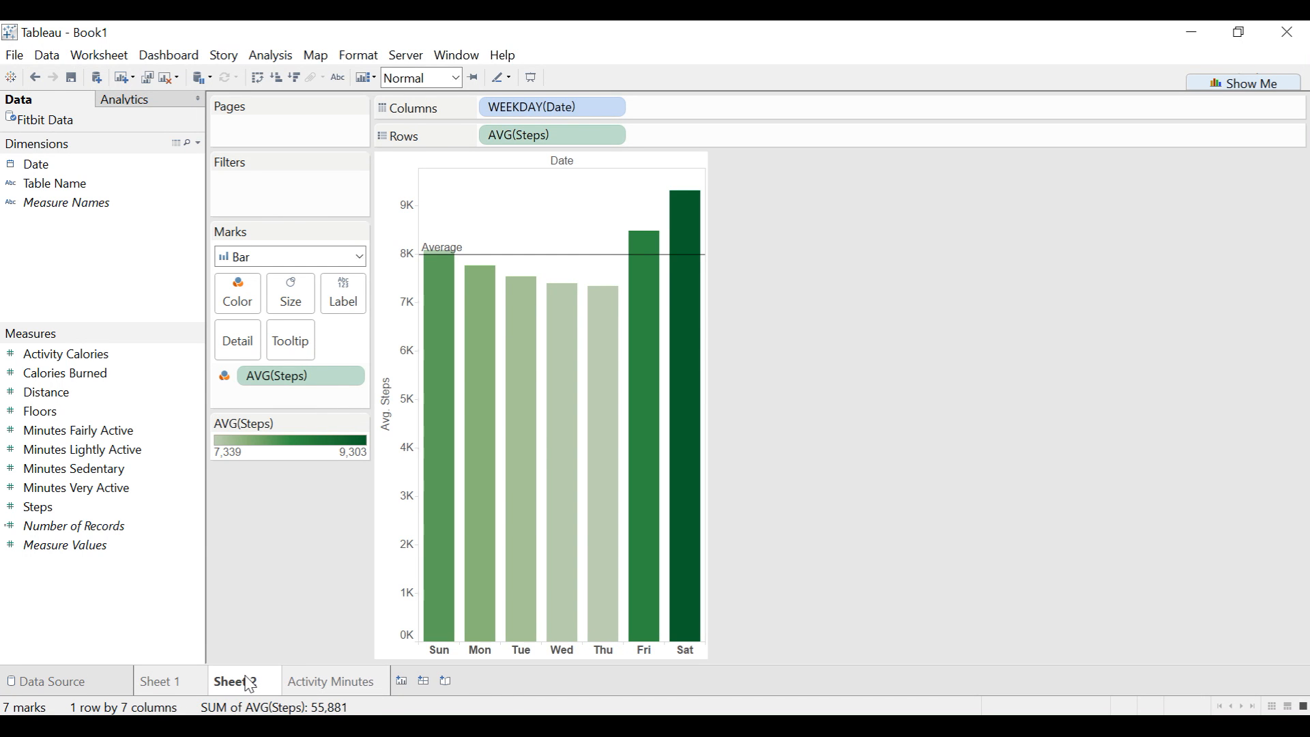
double_click(250, 684)
text(Average Daily Ste)
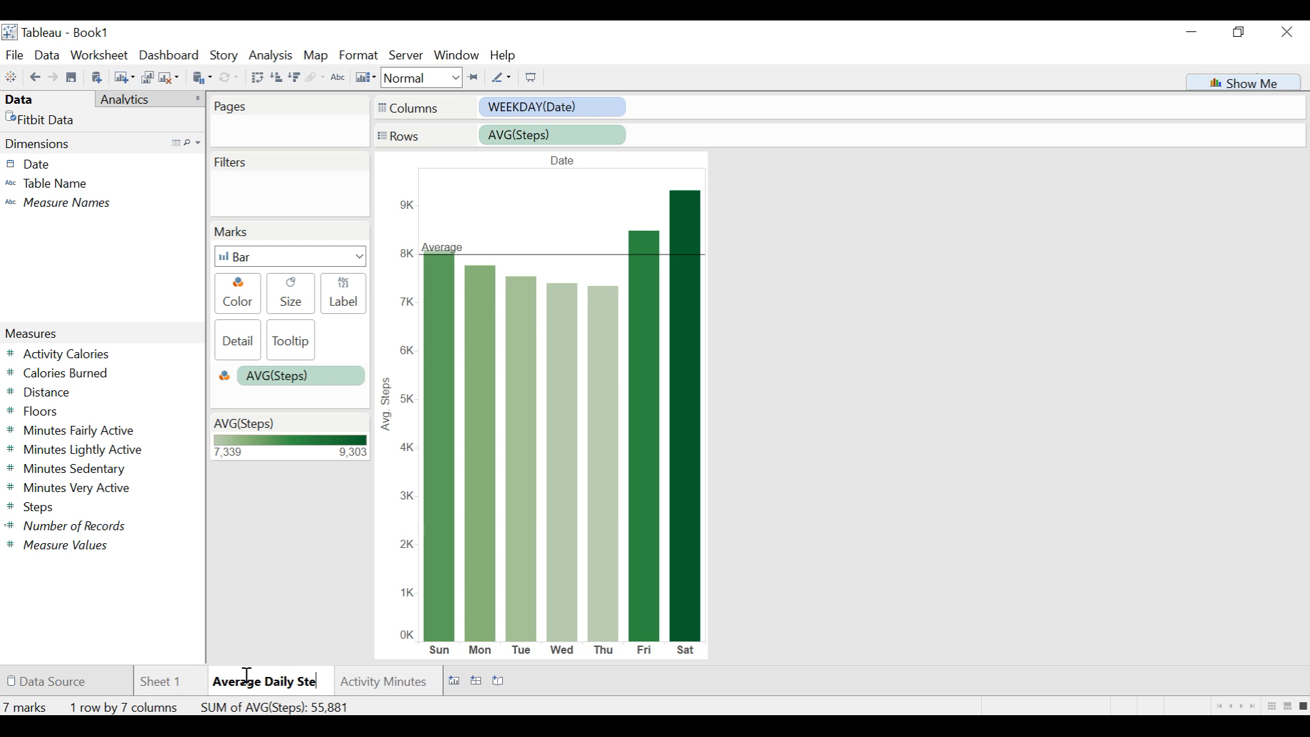
text(ps by Day of Week)
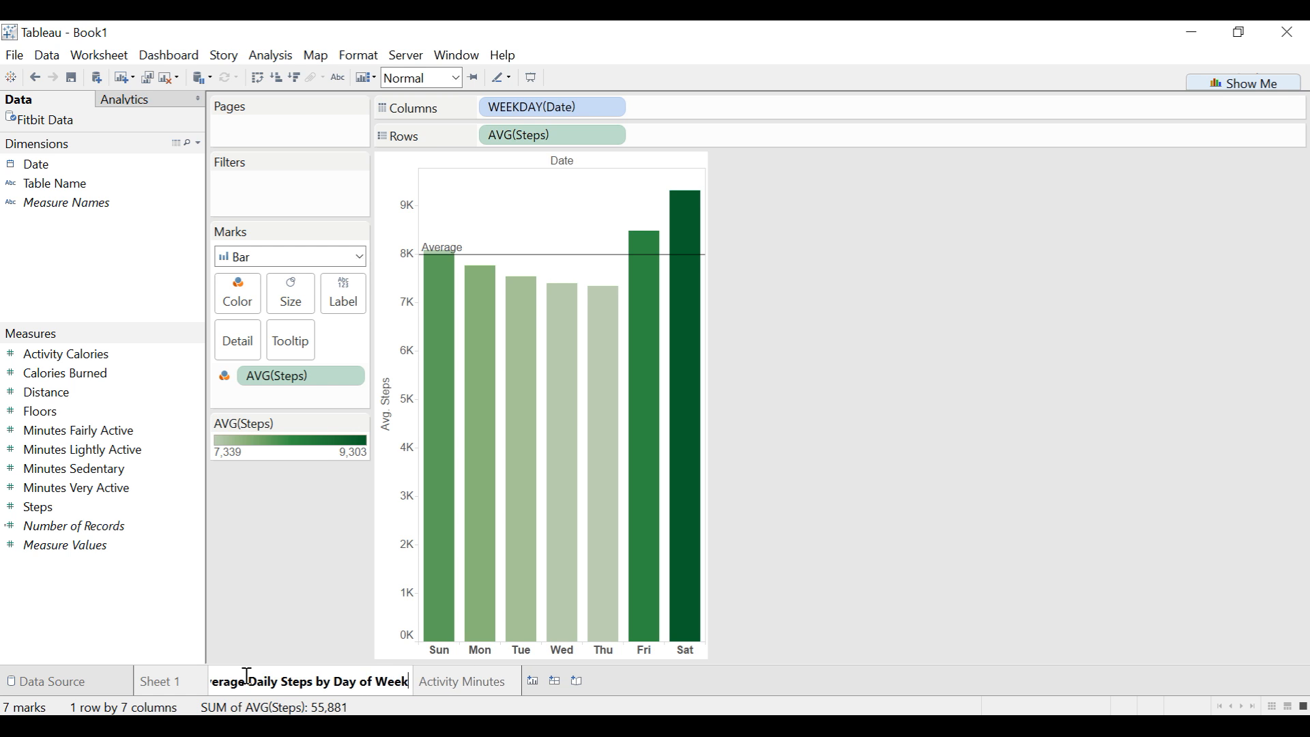
key(Return)
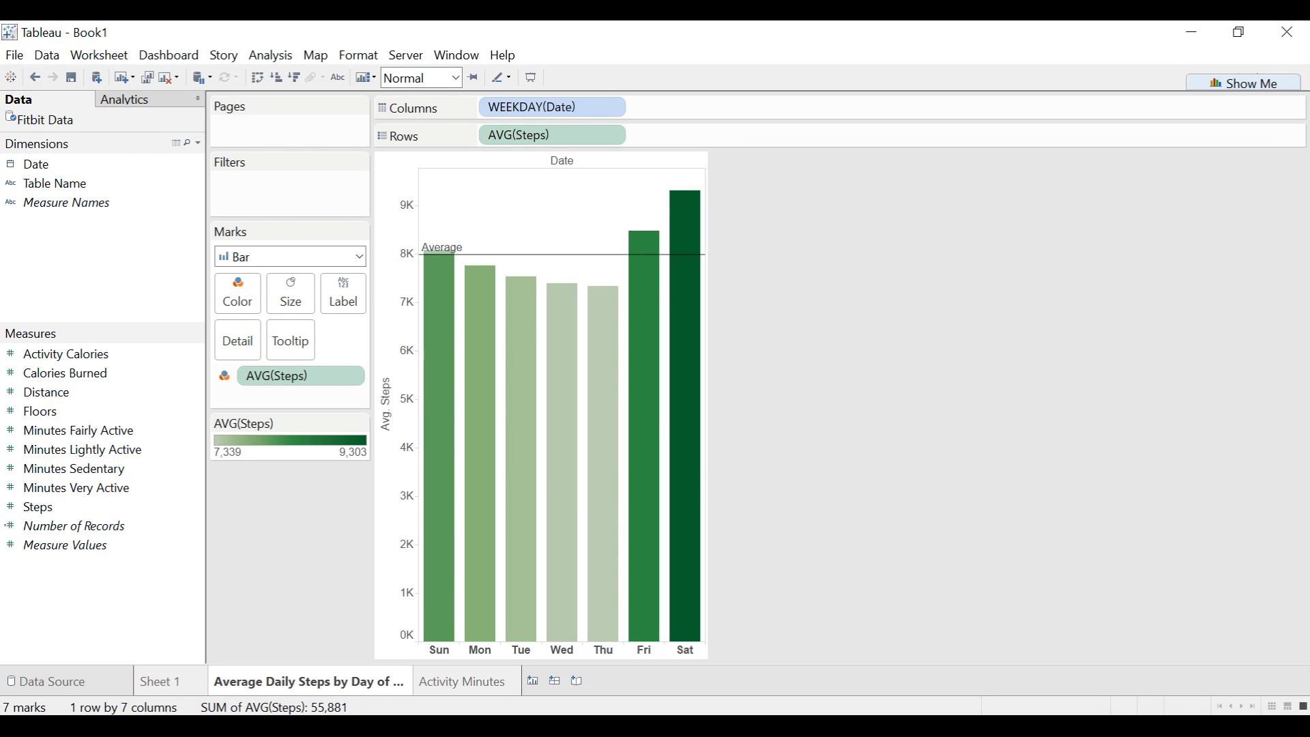
- Rename the Sheet 1 worksheet with the daily steps line chart as Total Steps
click(158, 696)
double_click(154, 687)
text(Total Steps)
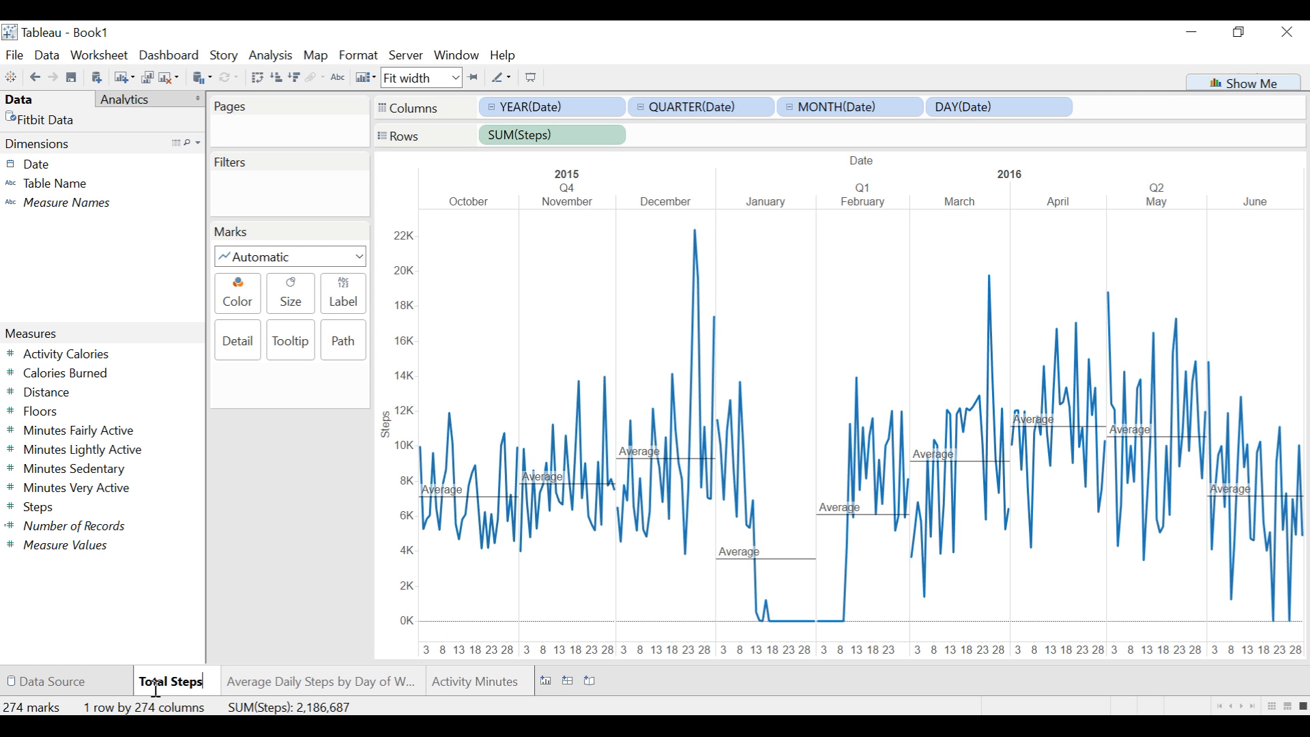
key(Return)
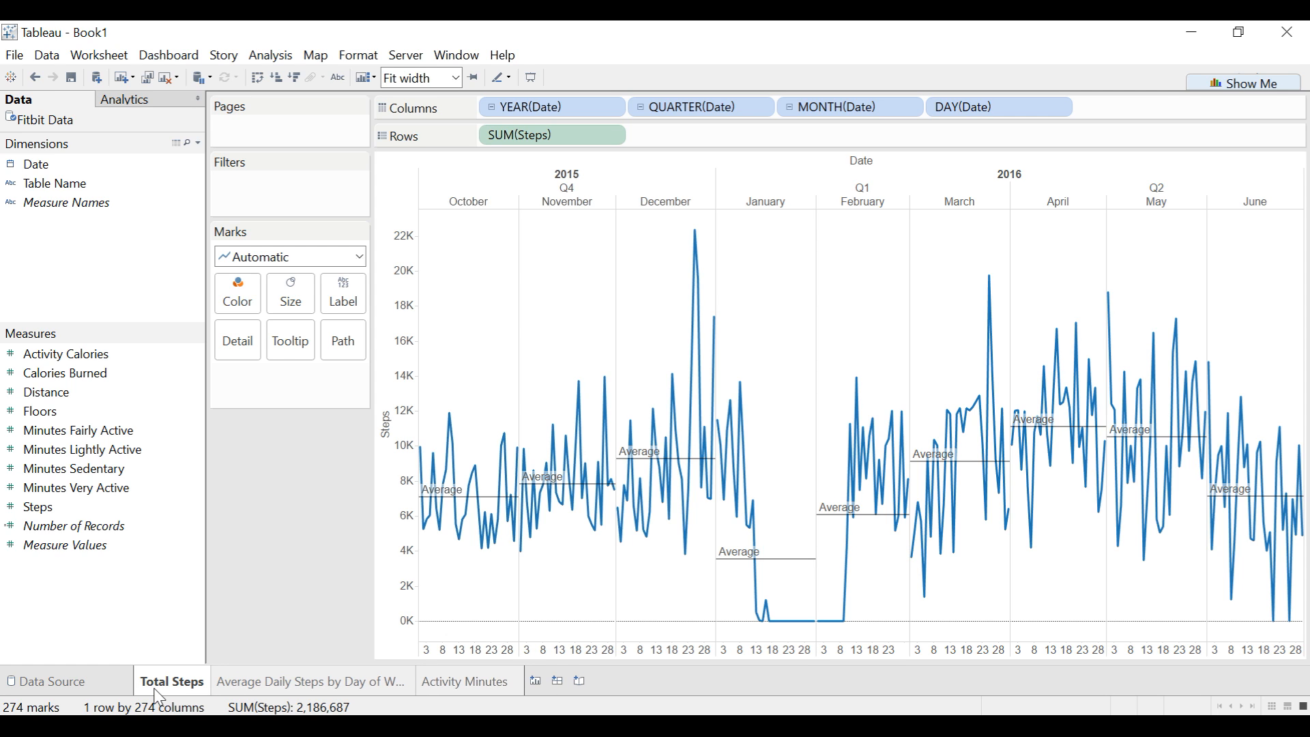